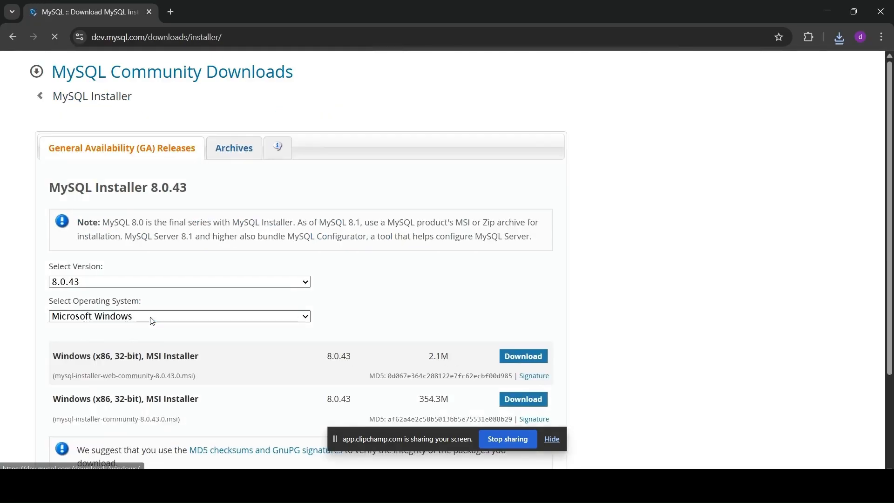
Step: Download the 354.3M Windows MSI Installer for MySQL 8.0.43
{"action": "scroll", "coordinate": [449, 240], "scroll_direction": "down", "scroll_amount": 2}
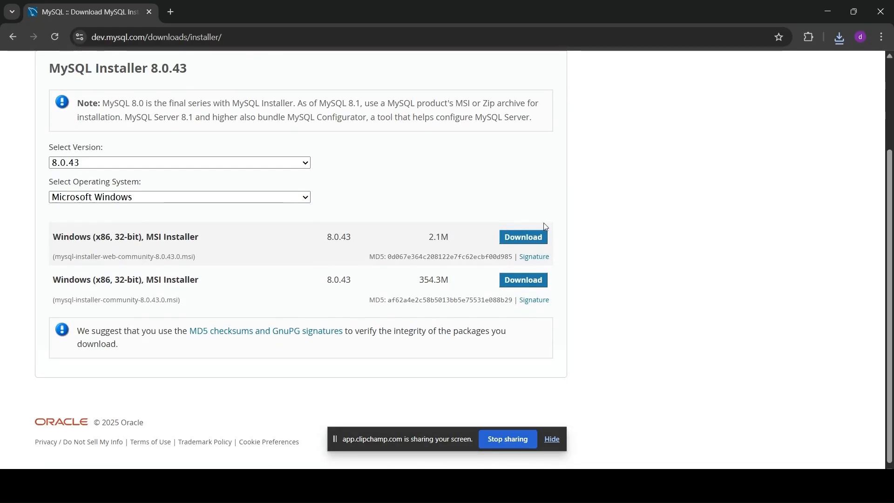
{"action": "left_click", "coordinate": [524, 286]}
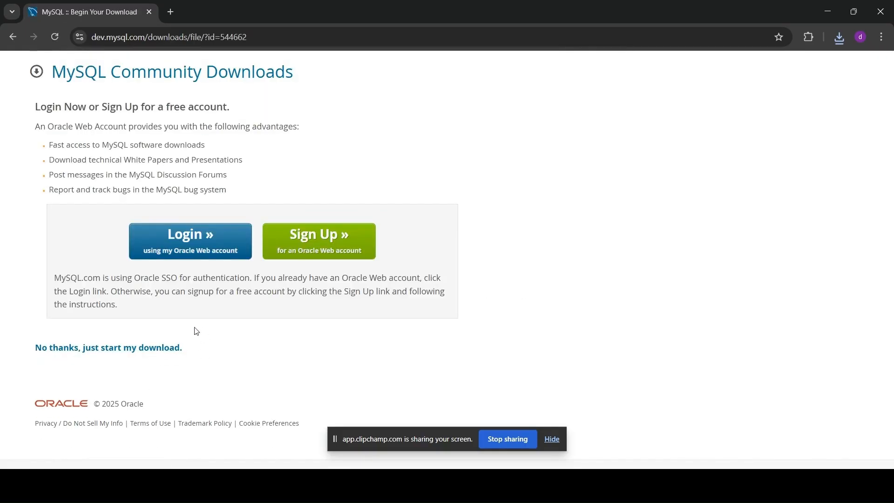
Step: Run the downloaded mysql-installer-community-8.0.43.0.msi from Chrome's downloads list
{"action": "left_click", "coordinate": [836, 40]}
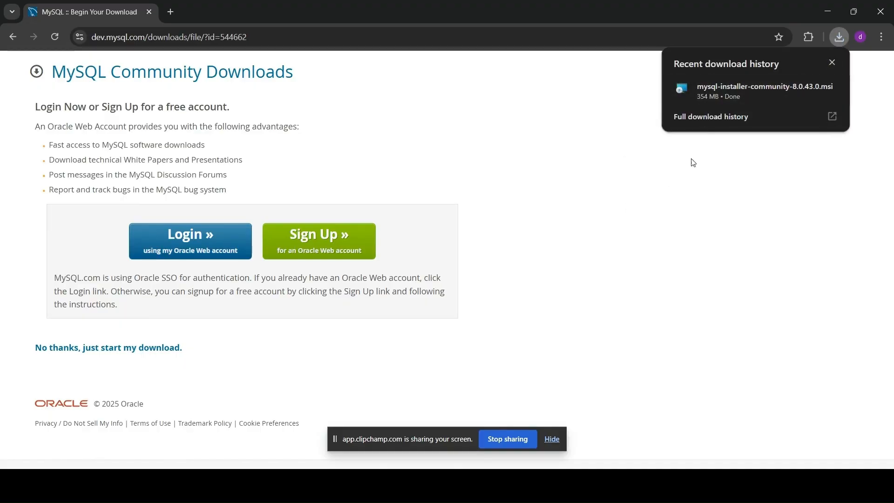
{"action": "left_click", "coordinate": [720, 97]}
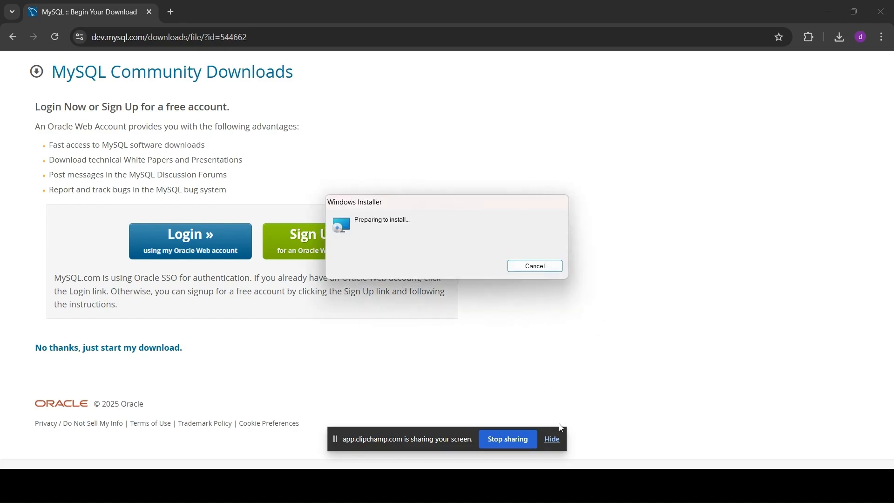
Step: Let Windows Installer finish preparing until MySQL Installer shows the setup type choice
{"action": "left_click", "coordinate": [551, 439]}
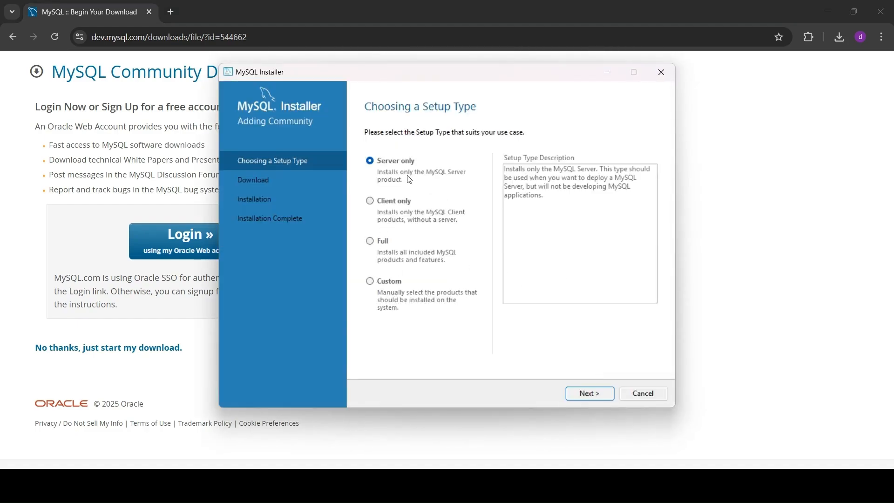
Step: Choose a Custom setup and add MySQL Server 8.0.43 - X64 to the install list
{"action": "left_click", "coordinate": [389, 285]}
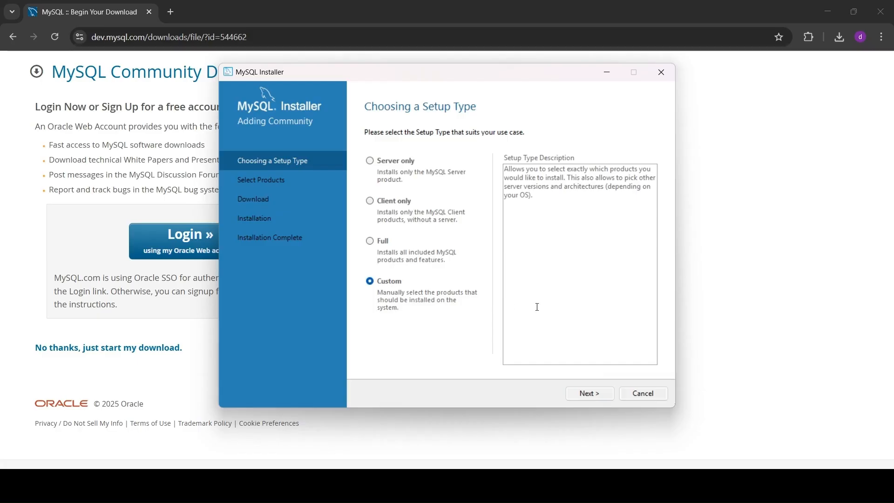
{"action": "left_click", "coordinate": [591, 393]}
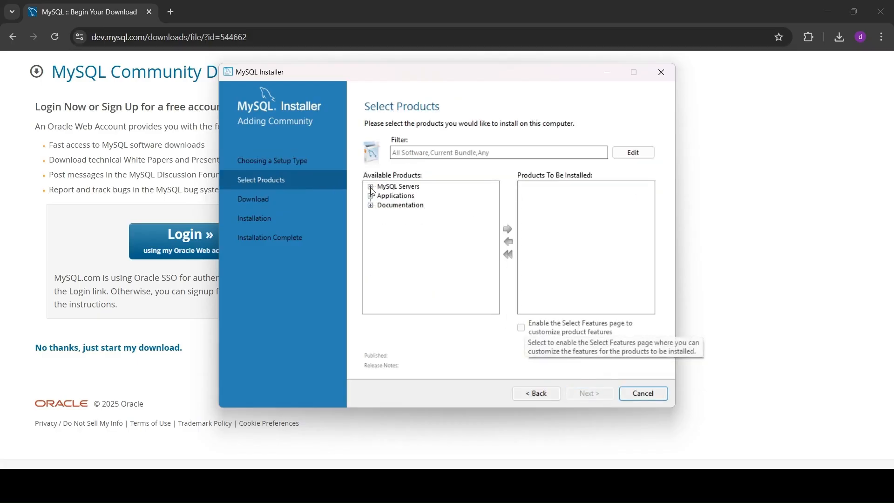
{"action": "left_click", "coordinate": [371, 187]}
{"action": "left_click", "coordinate": [381, 196]}
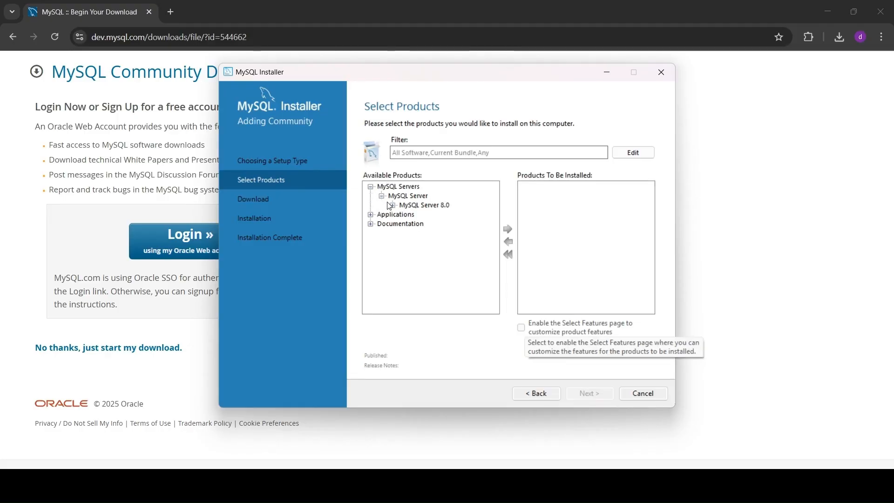
{"action": "left_click", "coordinate": [390, 204]}
{"action": "left_click", "coordinate": [432, 215]}
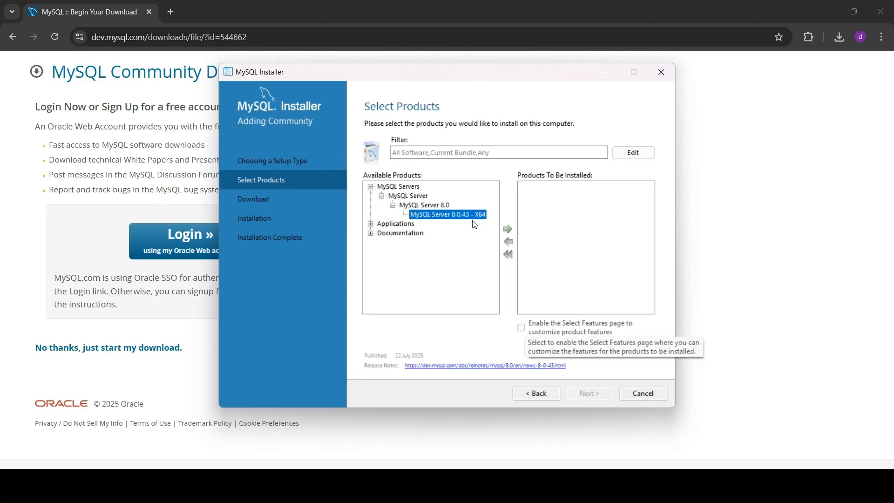
{"action": "left_click", "coordinate": [508, 230]}
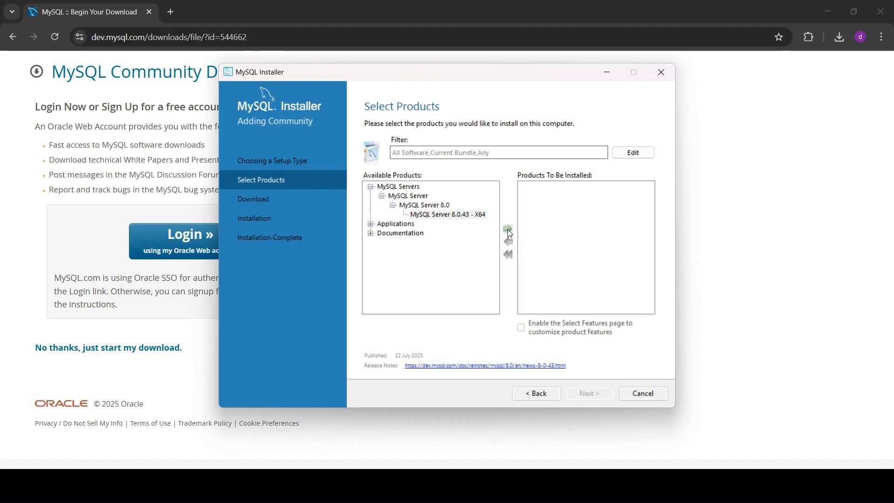
Step: Add MySQL Workbench 8.0.43 - X64 and MySQL Shell 8.0.43 - X64 to the install list
{"action": "left_click", "coordinate": [371, 224]}
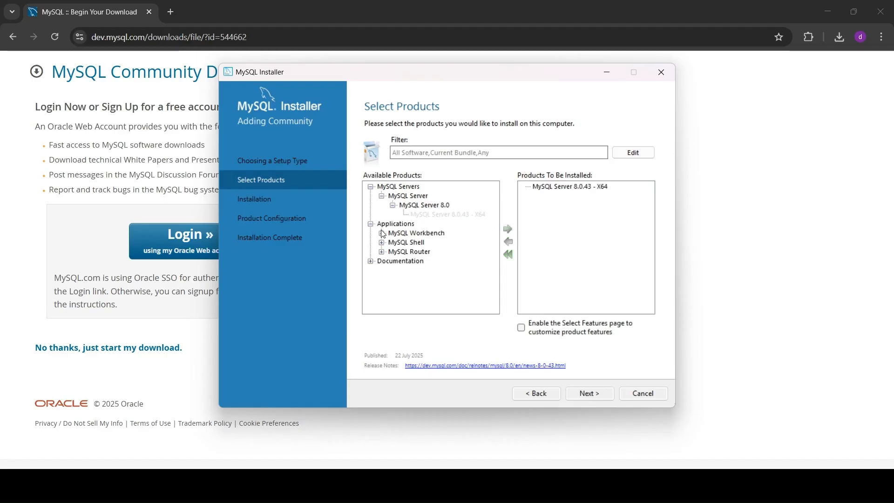
{"action": "left_click", "coordinate": [386, 234]}
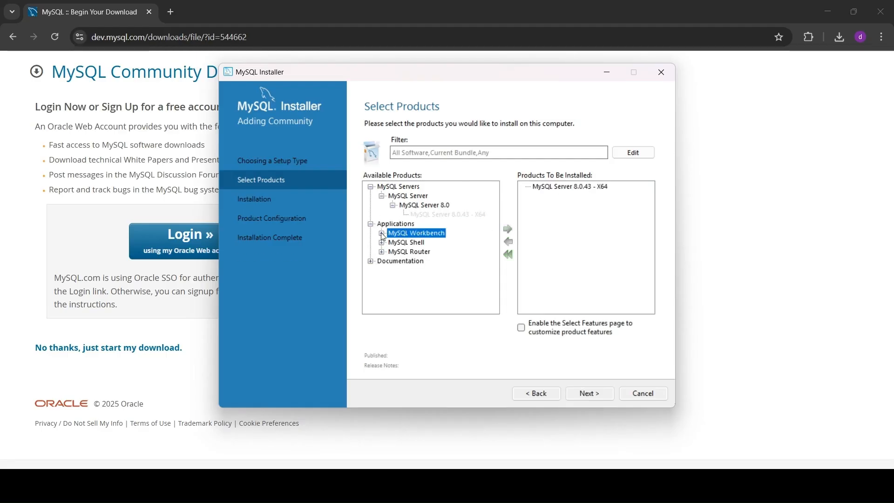
{"action": "left_click", "coordinate": [381, 233]}
{"action": "left_click", "coordinate": [393, 243]}
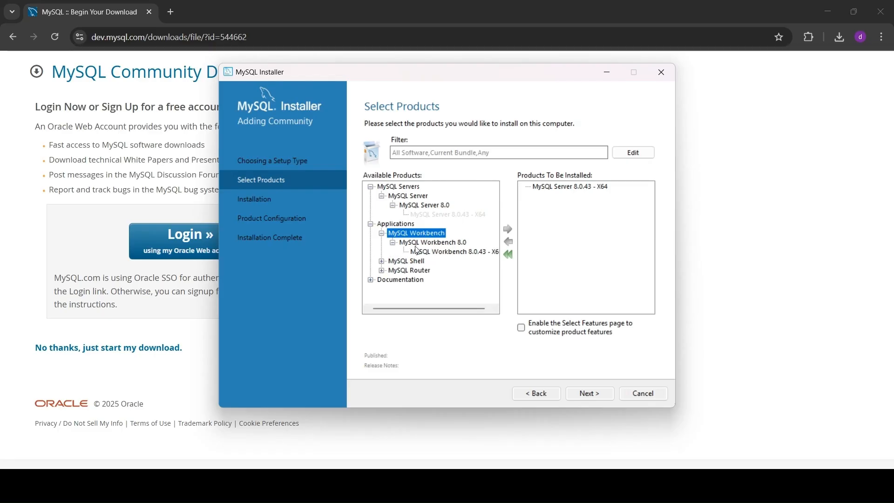
{"action": "left_click", "coordinate": [416, 250]}
{"action": "left_click", "coordinate": [507, 229]}
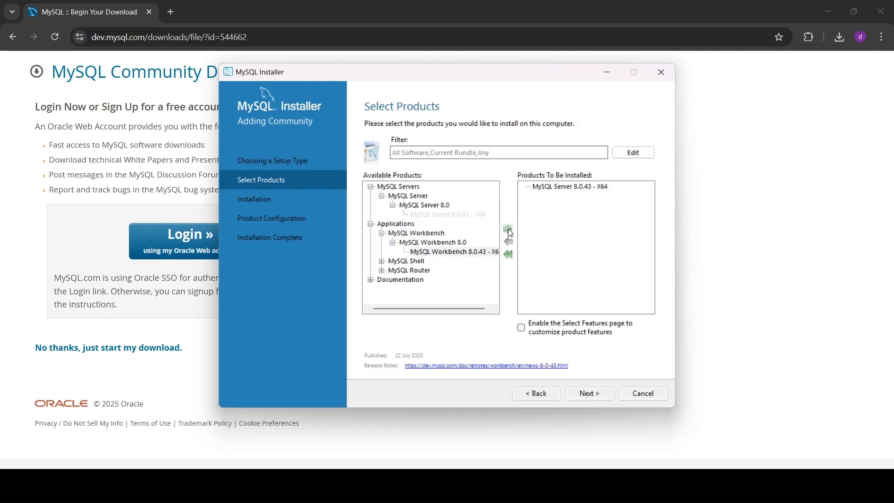
{"action": "left_click", "coordinate": [381, 261]}
{"action": "left_click", "coordinate": [393, 271]}
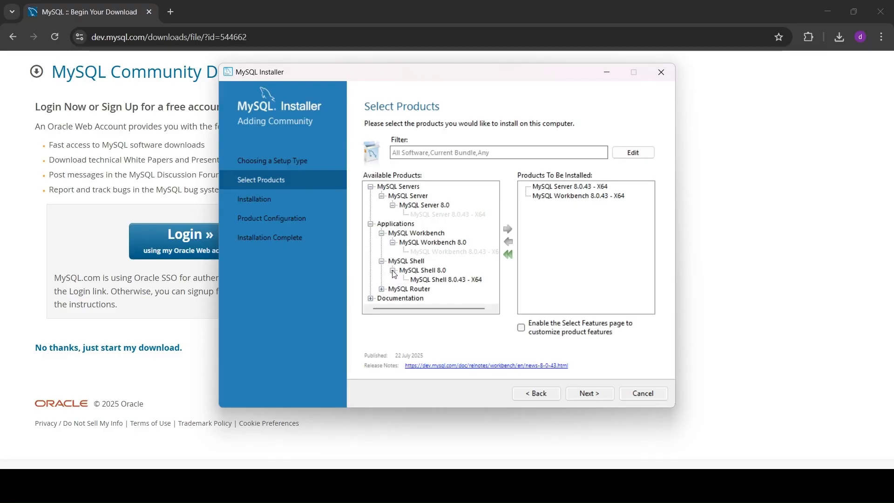
{"action": "left_click", "coordinate": [431, 279]}
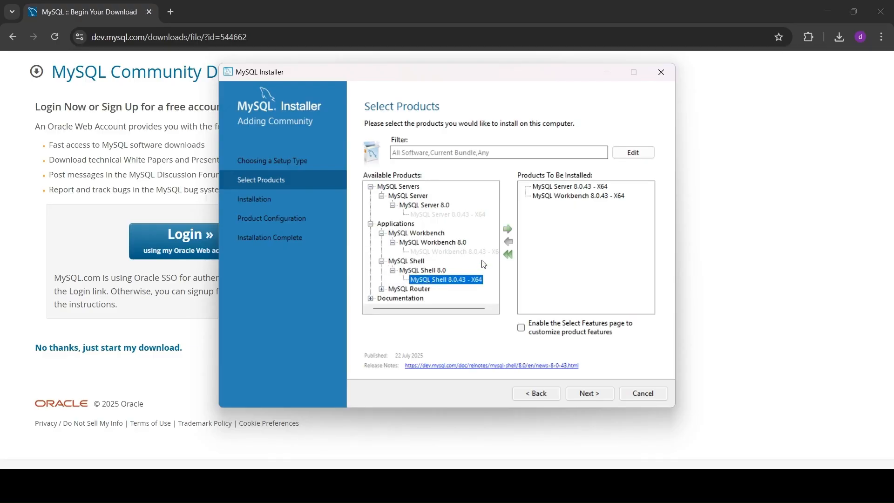
{"action": "left_click", "coordinate": [509, 229]}
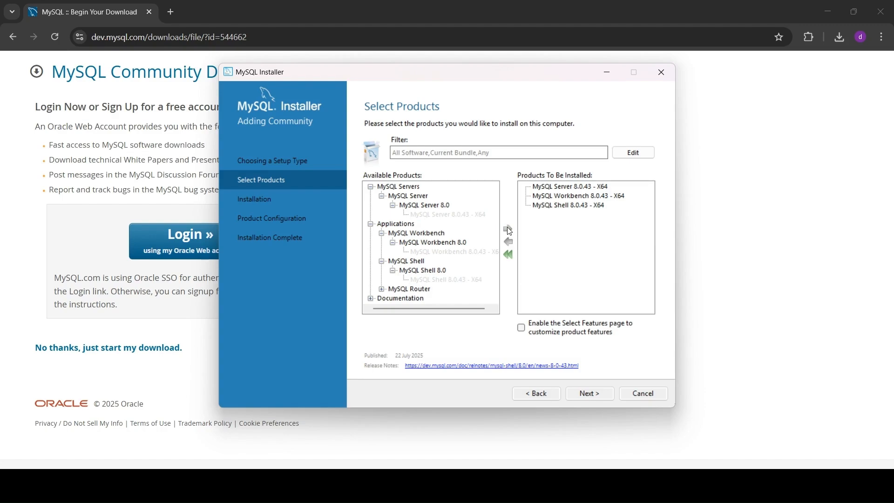
Step: Install MySQL Server, Workbench and Shell 8.0.43 until each shows Complete
{"action": "left_click", "coordinate": [582, 390]}
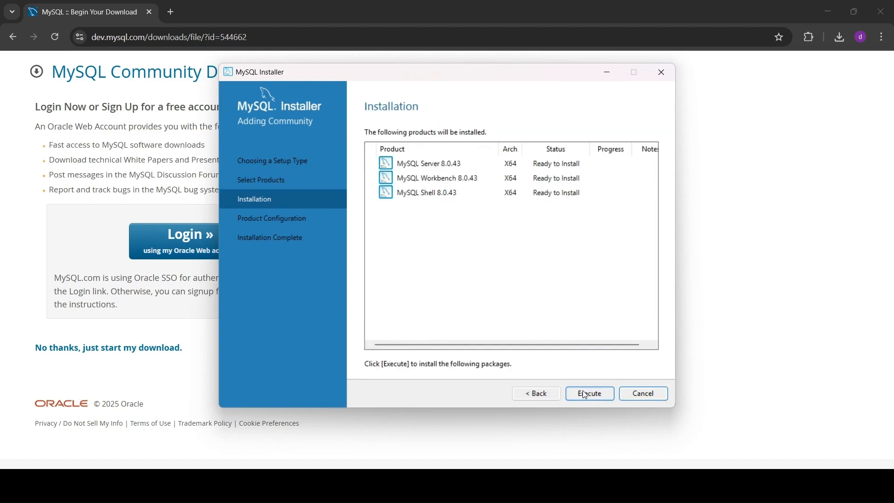
{"action": "left_click", "coordinate": [582, 390]}
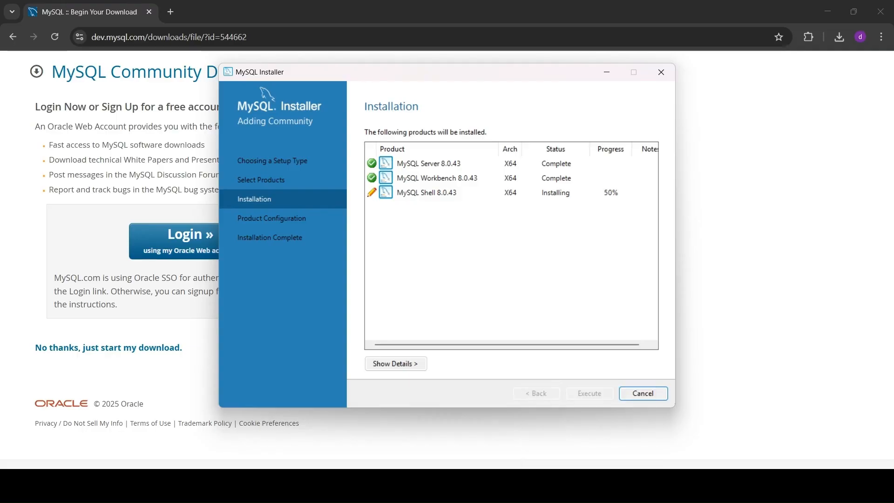
{"action": "mouse_move", "coordinate": [589, 485]}
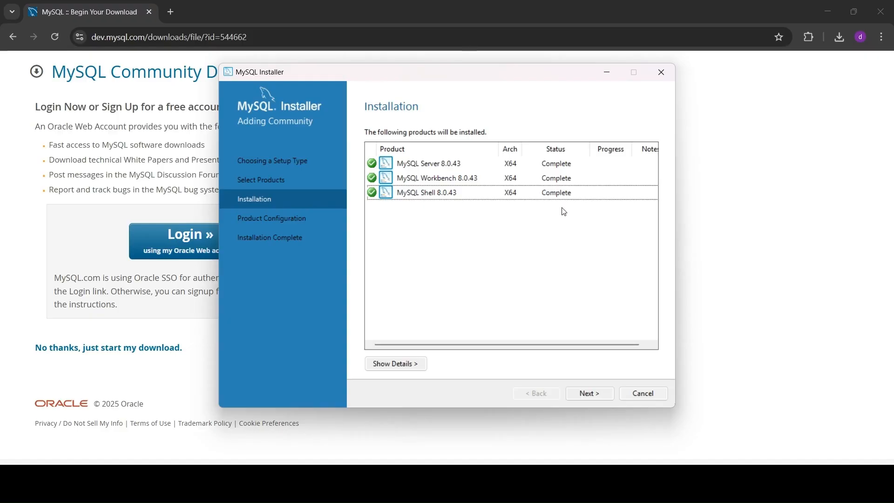
Step: Keep Development Computer on port 3306 and strong password authentication for MySQL Server 8.0.43
{"action": "left_click", "coordinate": [589, 393]}
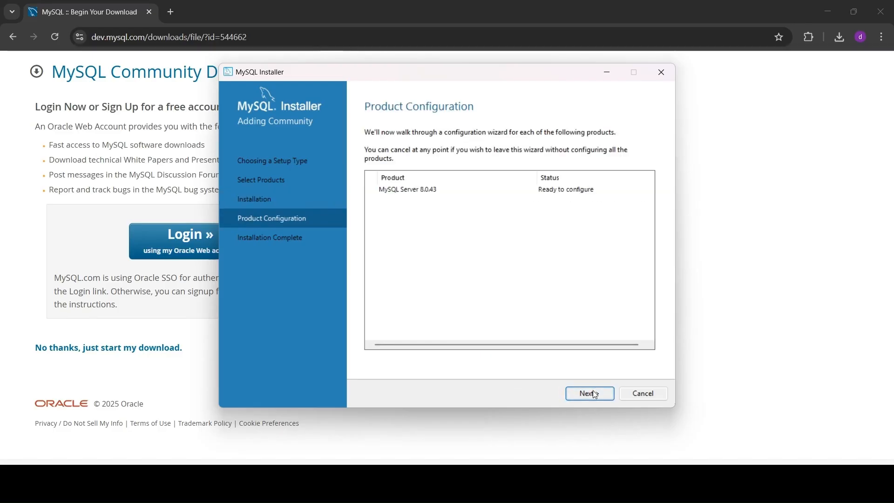
{"action": "left_click", "coordinate": [593, 391]}
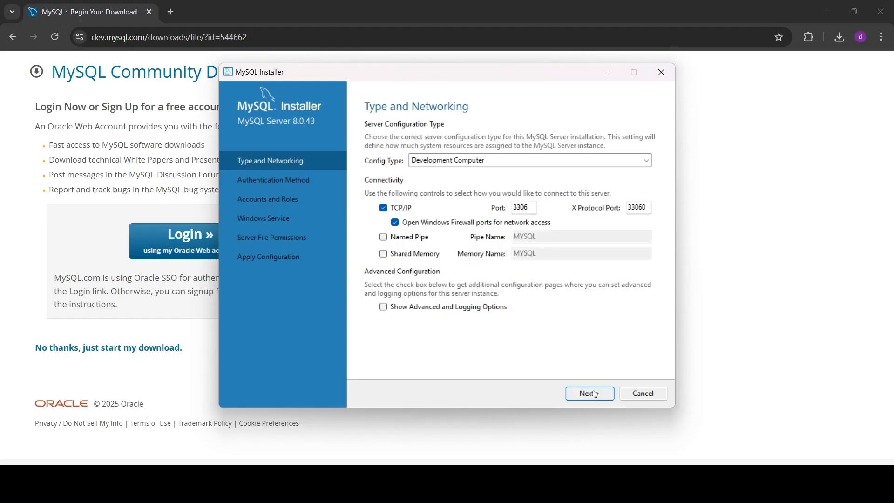
{"action": "left_click", "coordinate": [594, 392]}
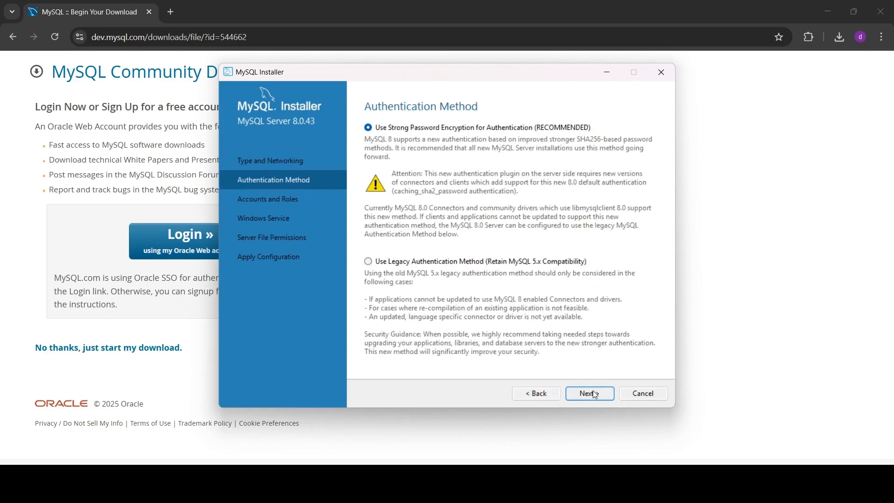
{"action": "left_click", "coordinate": [594, 392]}
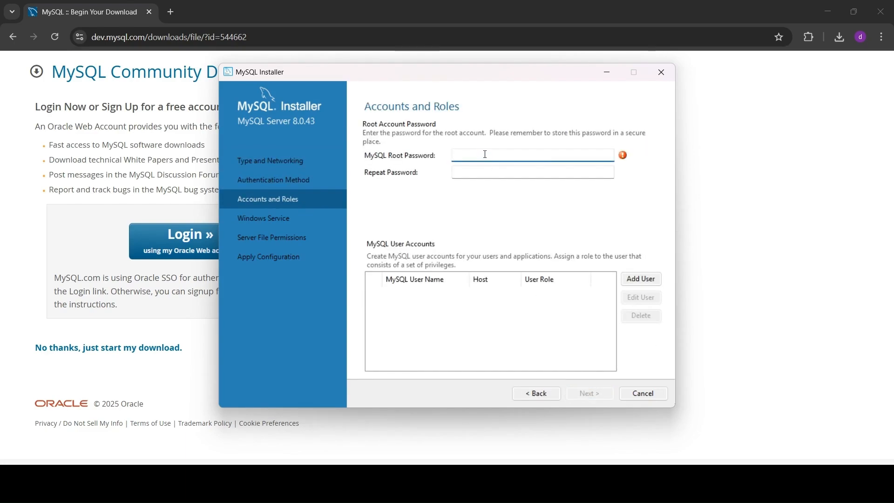
Step: Enter the root account password, then type the same password into Repeat Password
{"action": "type", "text": "12345"}
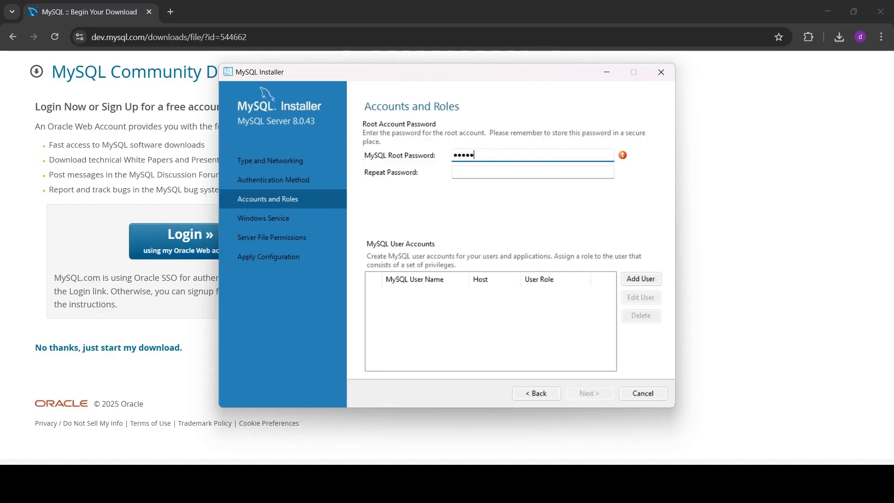
{"action": "type", "text": "6789"}
{"action": "left_click", "coordinate": [490, 173]}
{"action": "left_click", "coordinate": [492, 156]}
{"action": "key", "text": "BackSpace"}
{"action": "key", "text": "BackSpace"}
{"action": "key", "text": "BackSpace"}
{"action": "key", "text": "BackSpace"}
{"action": "key", "text": "BackSpace"}
{"action": "key", "text": "BackSpace"}
{"action": "key", "text": "BackSpace"}
{"action": "key", "text": "BackSpace"}
{"action": "key", "text": "BackSpace"}
{"action": "type", "text": "12345"}
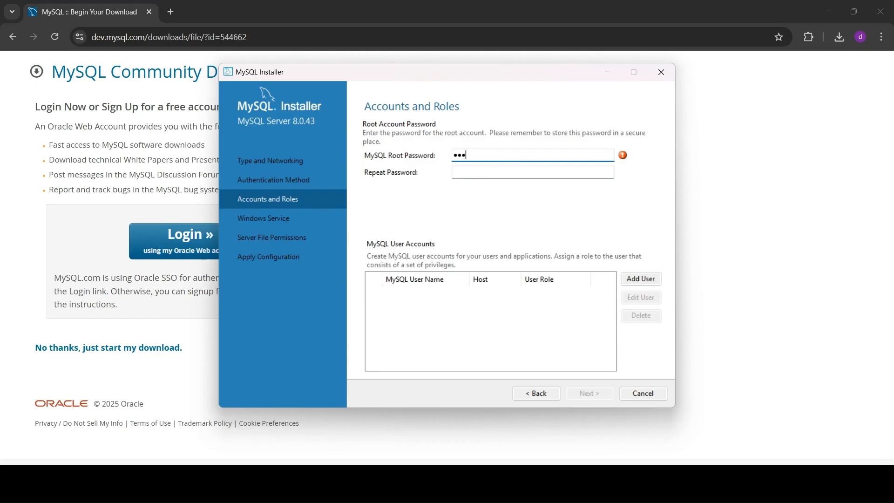
{"action": "type", "text": "6789"}
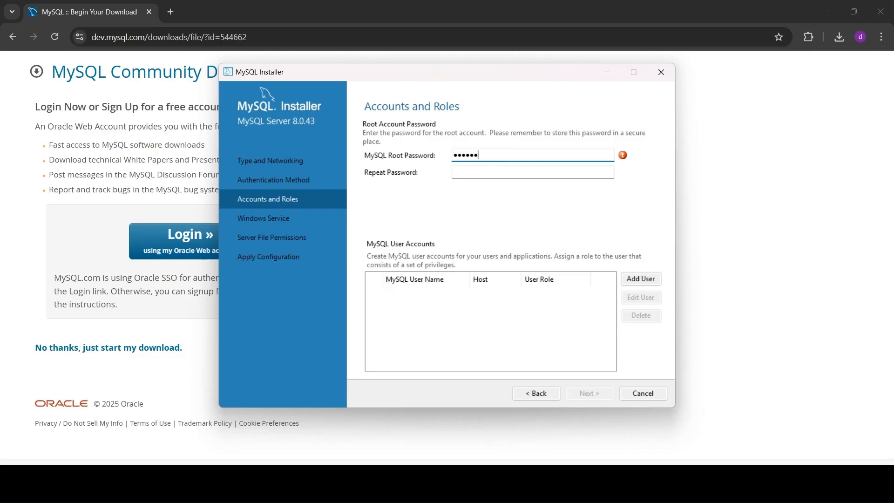
{"action": "left_click", "coordinate": [520, 170]}
{"action": "type", "text": "12345"}
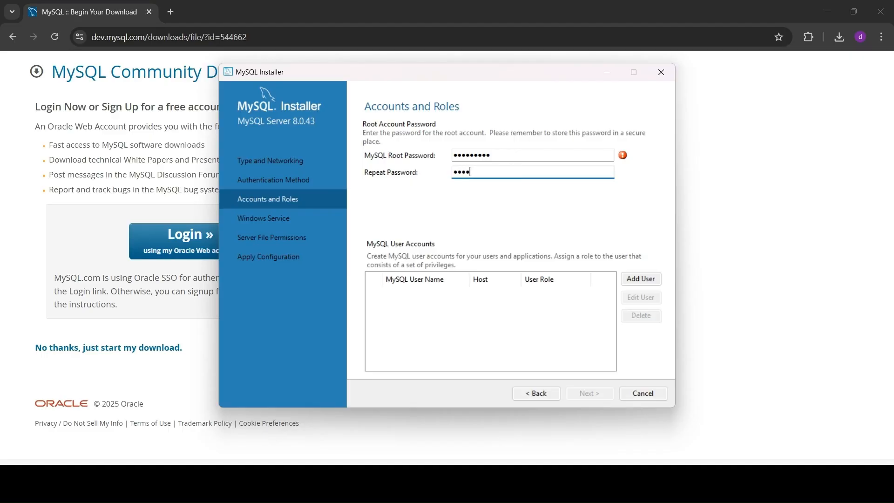
{"action": "type", "text": "6789"}
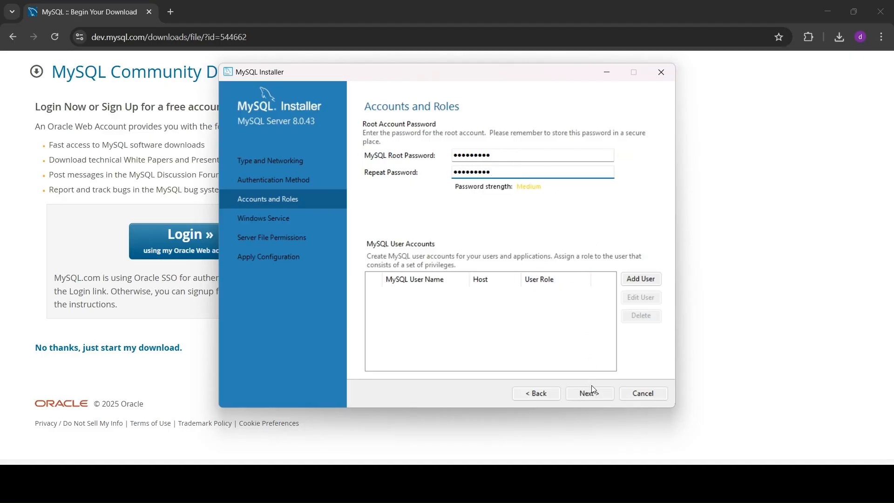
Step: Accept the root account, MySQL80 Windows service and default file permissions to reach Apply Configuration
{"action": "left_click", "coordinate": [598, 395]}
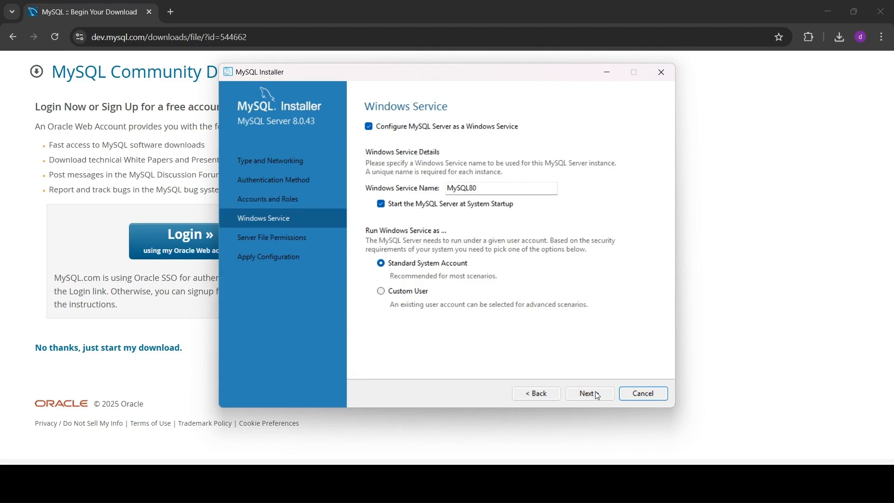
{"action": "left_click", "coordinate": [596, 394]}
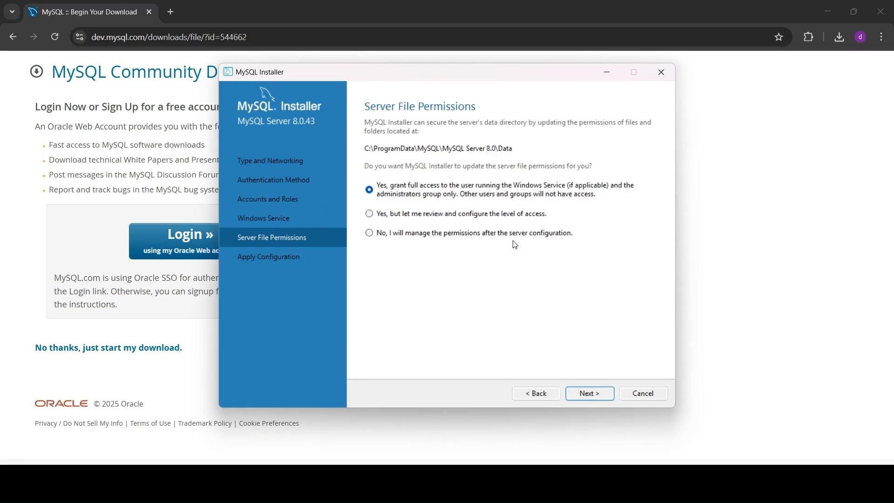
{"action": "left_click", "coordinate": [590, 395]}
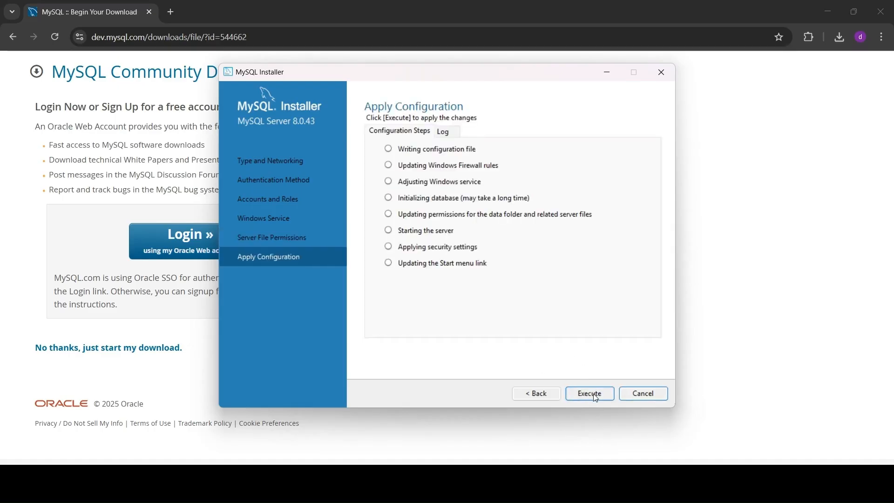
Step: Execute the MySQL Server 8.0.43 configuration steps and finish once all succeed
{"action": "left_click", "coordinate": [593, 393]}
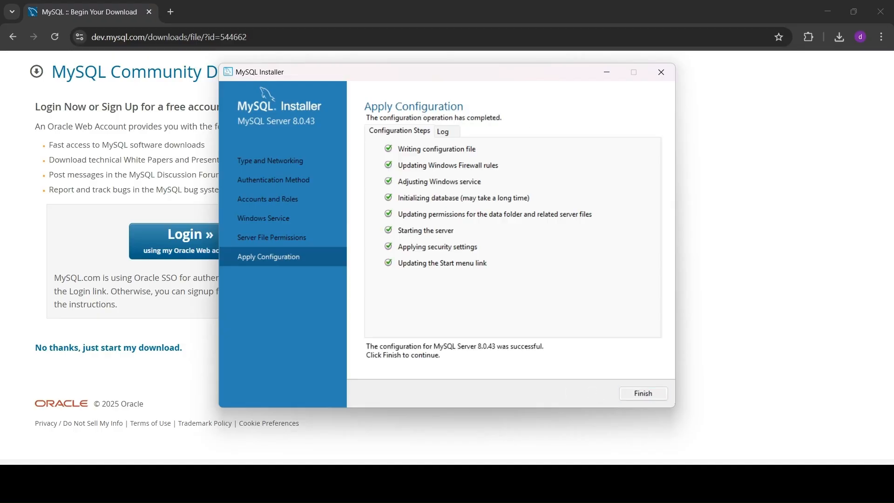
{"action": "left_click", "coordinate": [650, 393]}
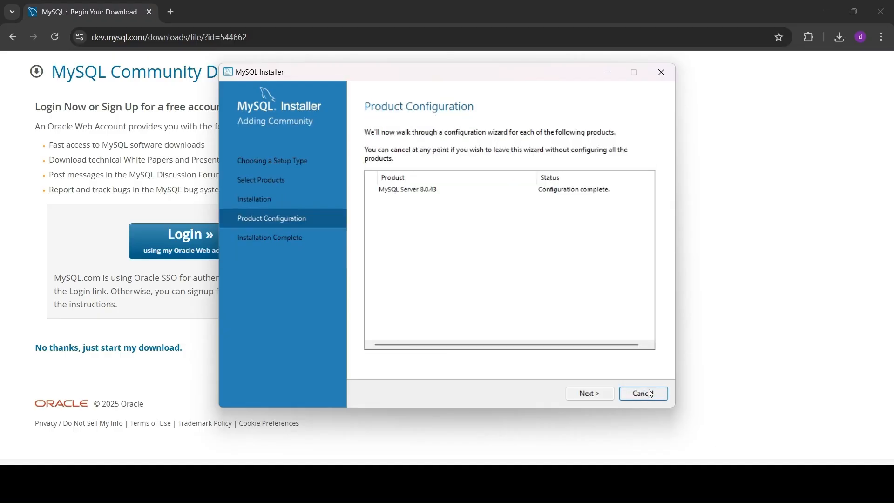
Step: Finish setup with 'Start MySQL Workbench/Shell after setup' checked, opening the MySQL Shell 8.0.43 console
{"action": "left_click", "coordinate": [598, 398]}
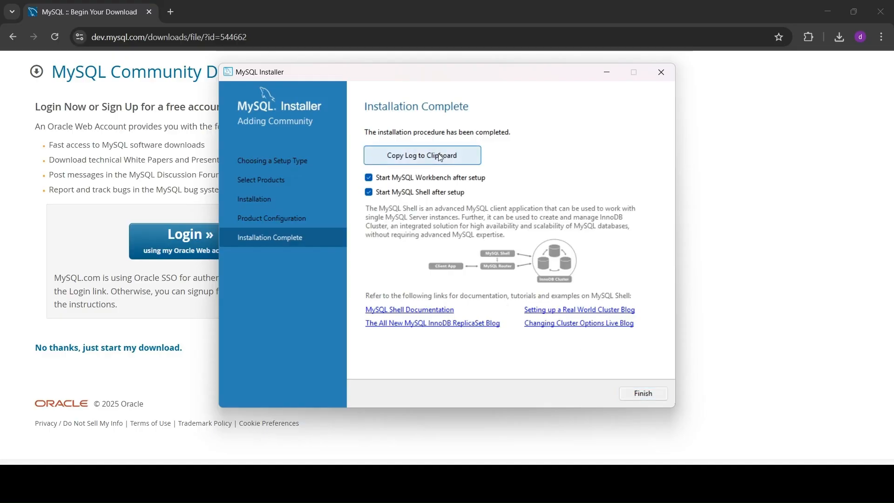
{"action": "left_click", "coordinate": [644, 393]}
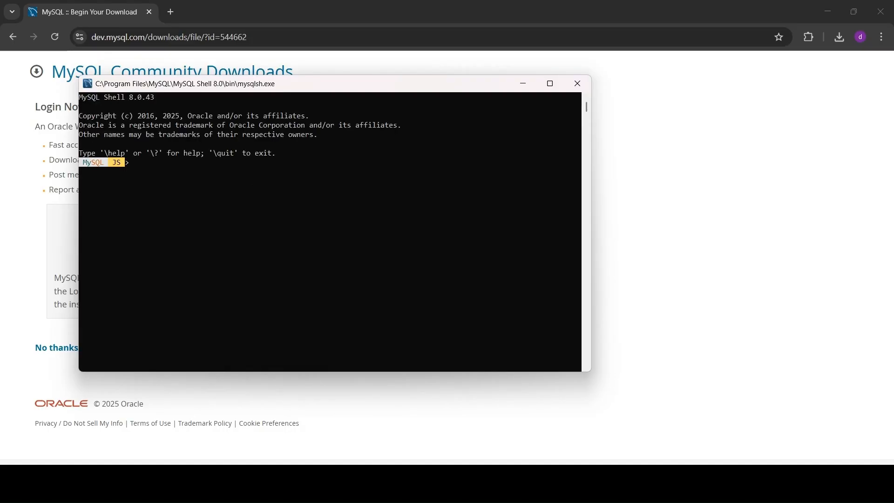
Step: Set the MySQL Shell console aside and bring MySQL Workbench forward, showing the Local instance MySQL80 connection
{"action": "left_click", "coordinate": [641, 483]}
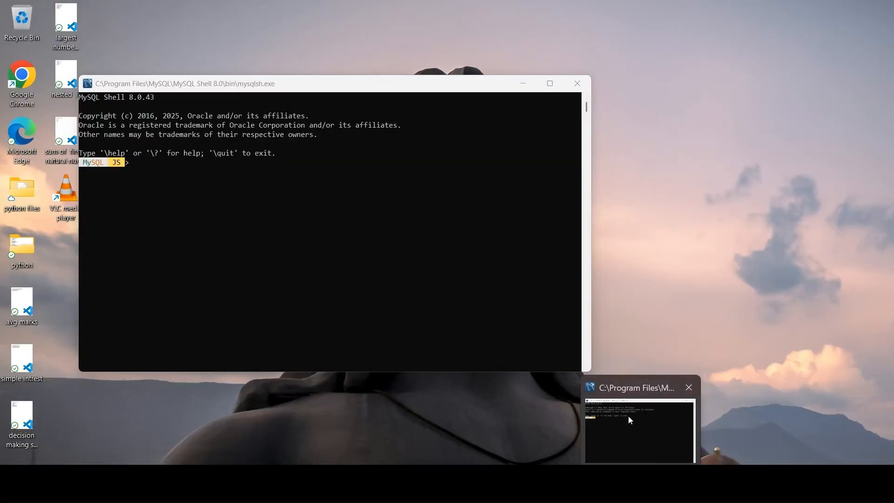
{"action": "left_click", "coordinate": [627, 415]}
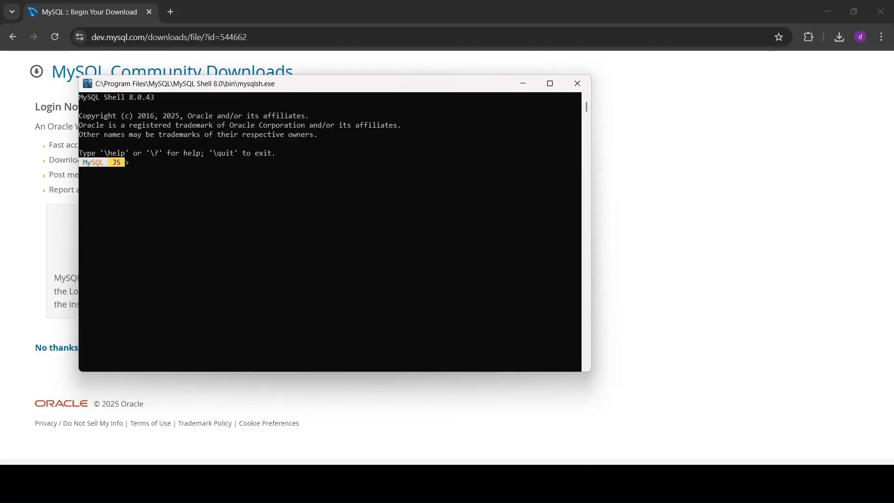
{"action": "left_click", "coordinate": [641, 483]}
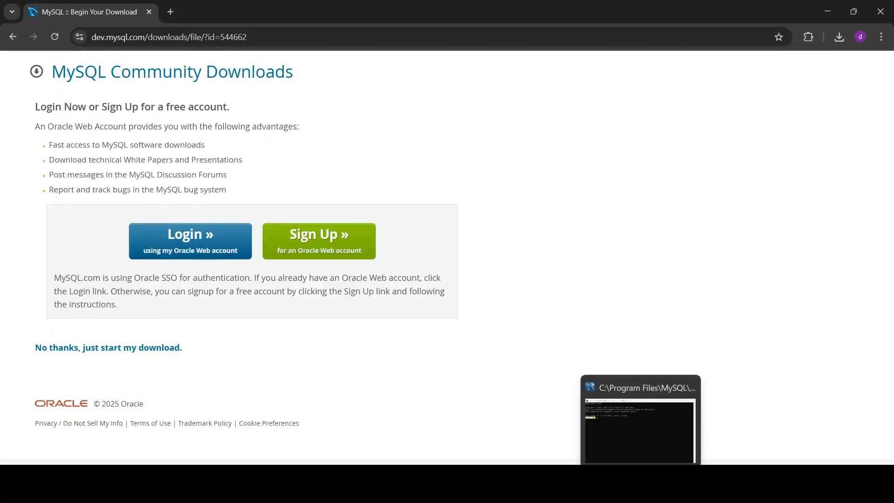
{"action": "left_click", "coordinate": [641, 483]}
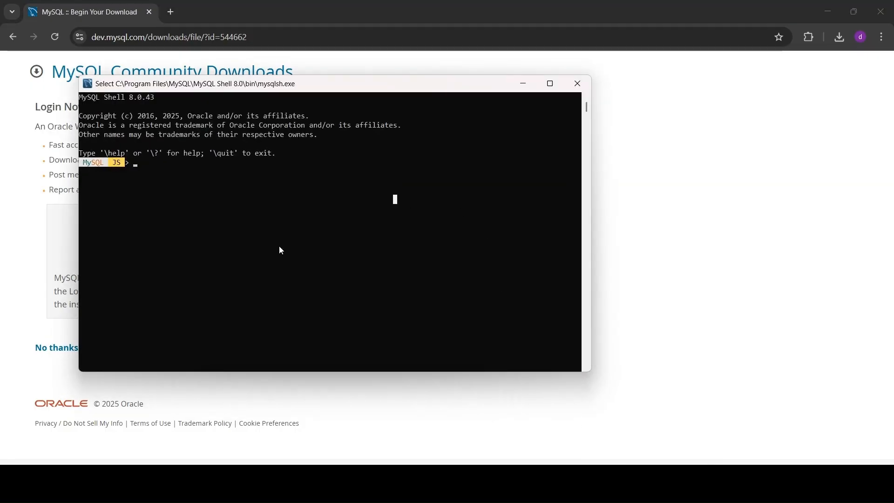
{"action": "left_click", "coordinate": [644, 363]}
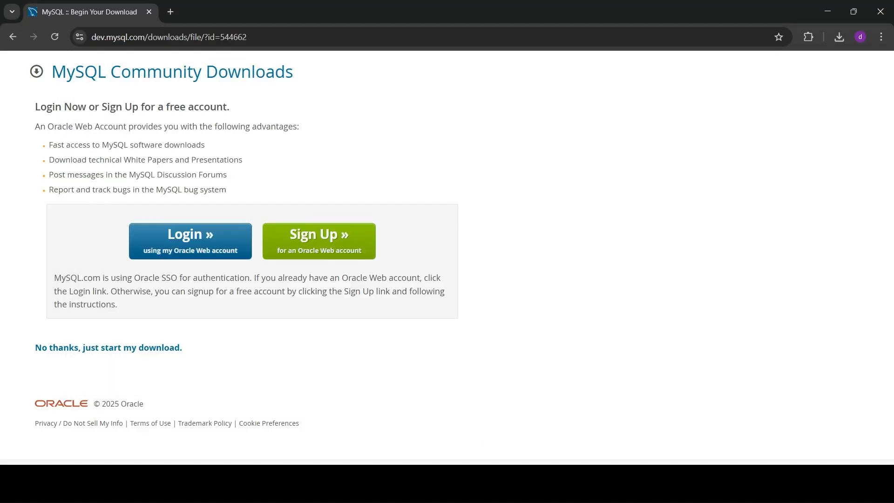
{"action": "left_click", "coordinate": [653, 483]}
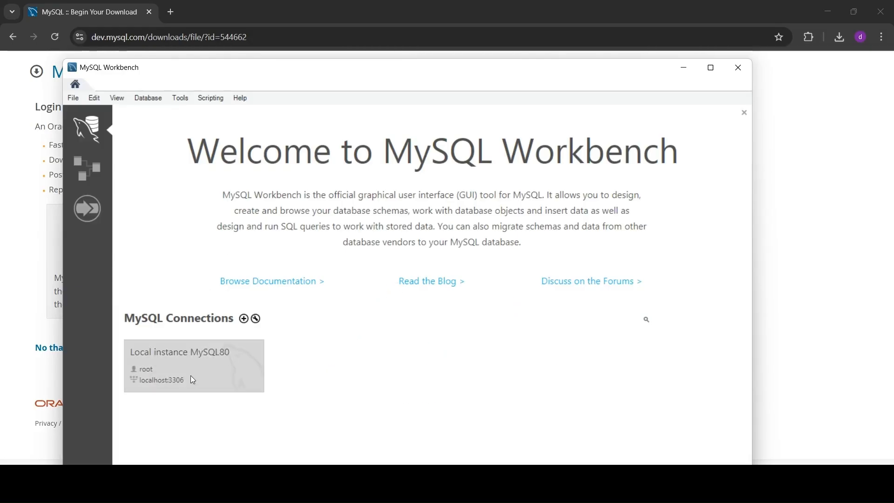
Step: Minimize MySQL Workbench to reveal File Explorer's This PC view with the OS (C:) drive
{"action": "left_click", "coordinate": [684, 67]}
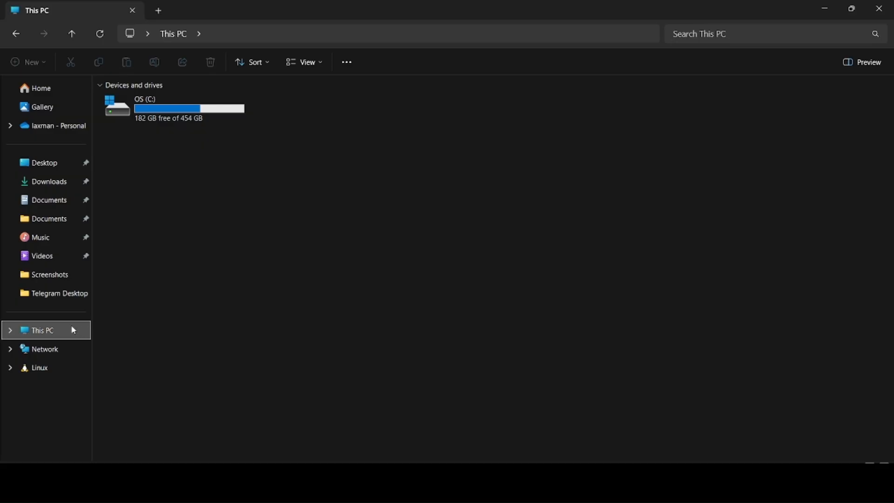
Step: Navigate from OS (C:) through Program Files > MySQL > MySQL Server 8.0 into the bin folder
{"action": "left_click", "coordinate": [190, 110]}
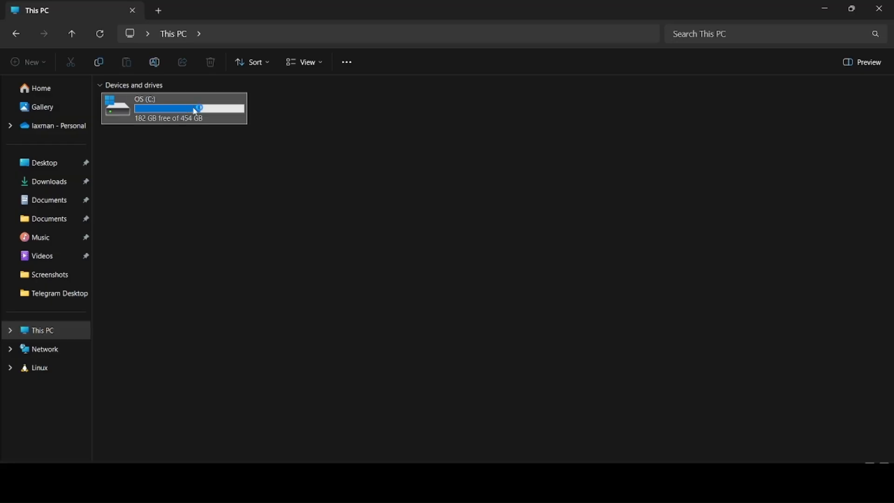
{"action": "double_click", "coordinate": [189, 110]}
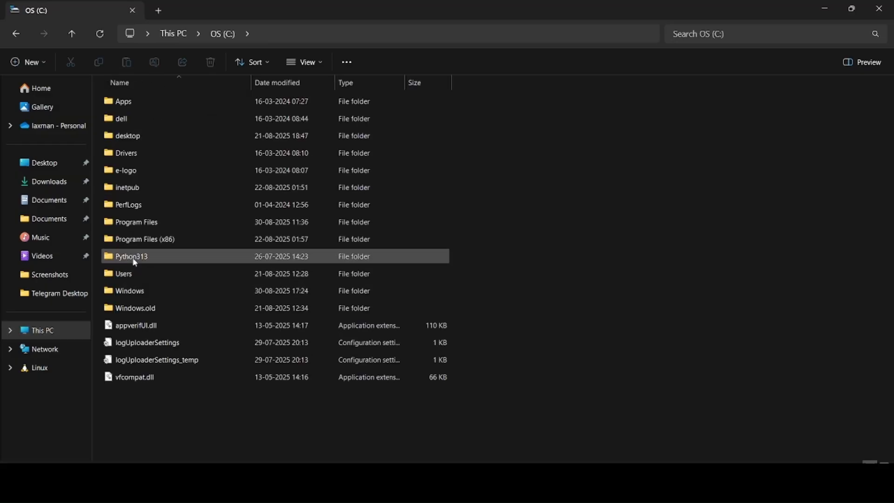
{"action": "double_click", "coordinate": [160, 224]}
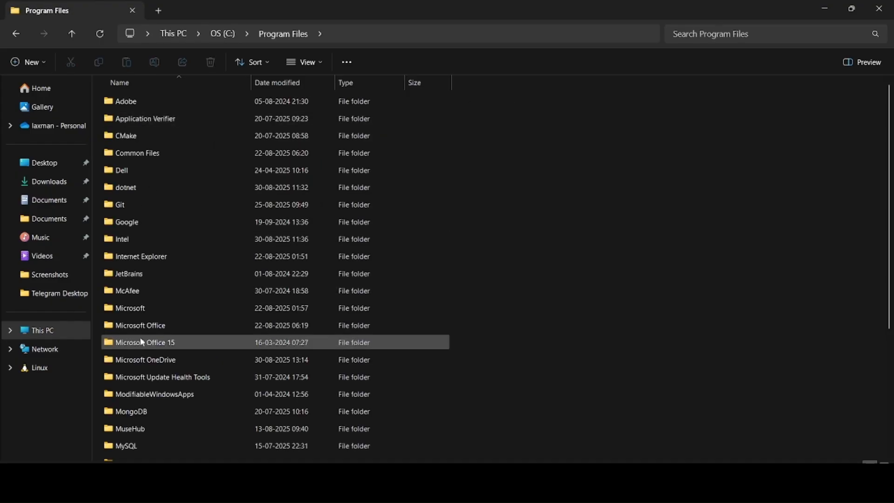
{"action": "scroll", "coordinate": [140, 340], "scroll_direction": "down", "scroll_amount": 4}
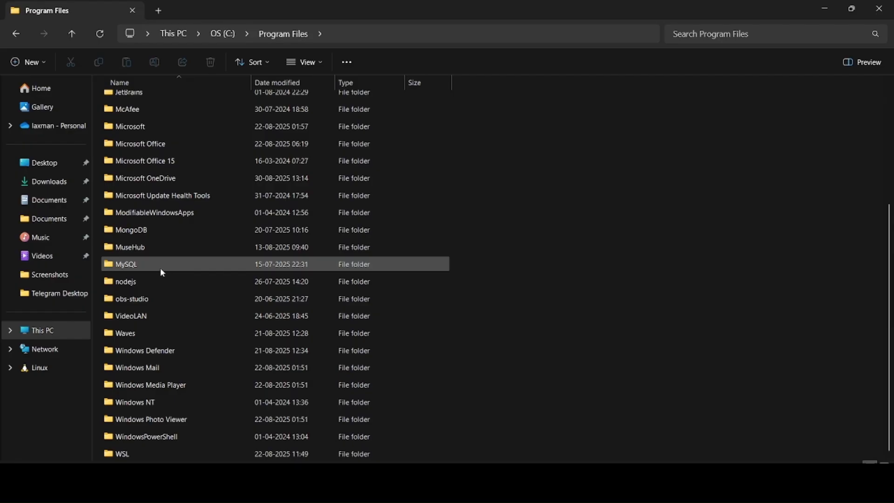
{"action": "double_click", "coordinate": [159, 265]}
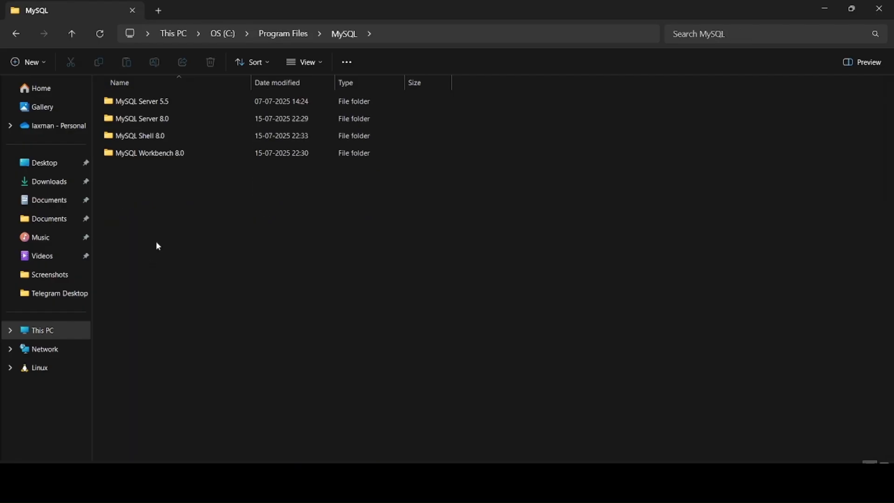
{"action": "left_click", "coordinate": [156, 121]}
{"action": "double_click", "coordinate": [157, 121]}
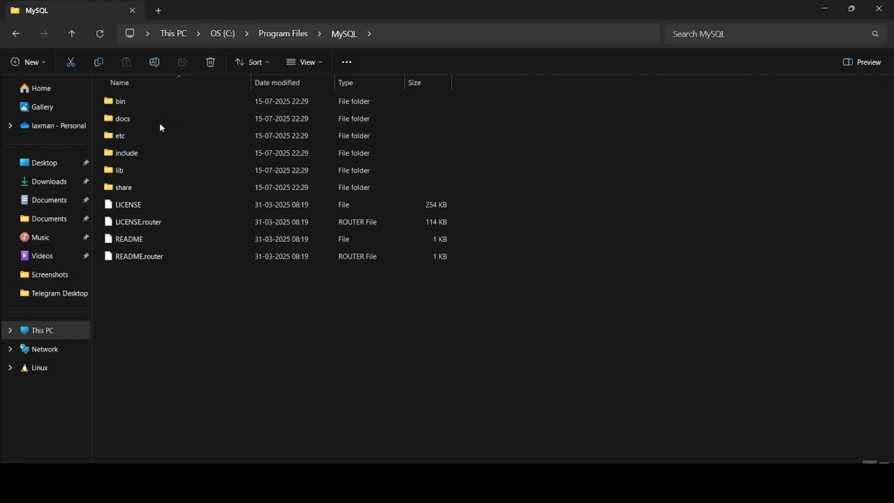
{"action": "left_click", "coordinate": [178, 106]}
{"action": "double_click", "coordinate": [178, 107]}
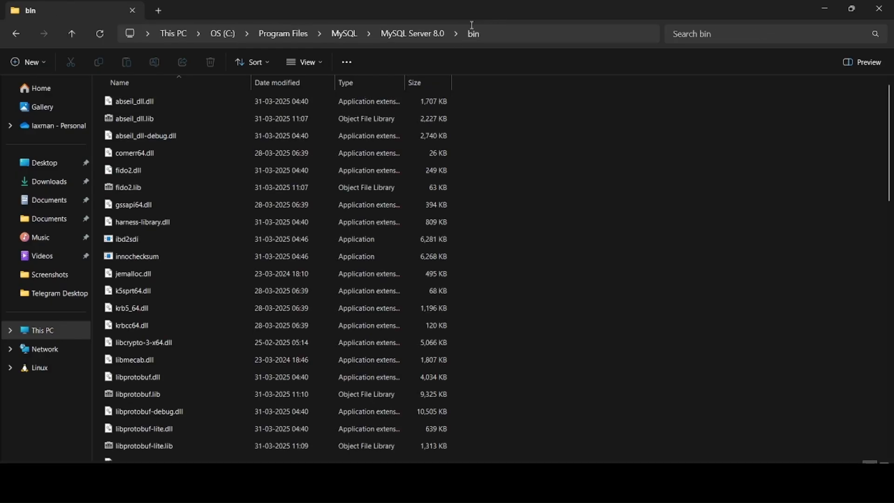
Step: Copy the path C:\Program Files\MySQL\MySQL Server 8.0\bin from the address bar and return to This PC
{"action": "left_click", "coordinate": [496, 34]}
{"action": "key", "text": "ctrl+c"}
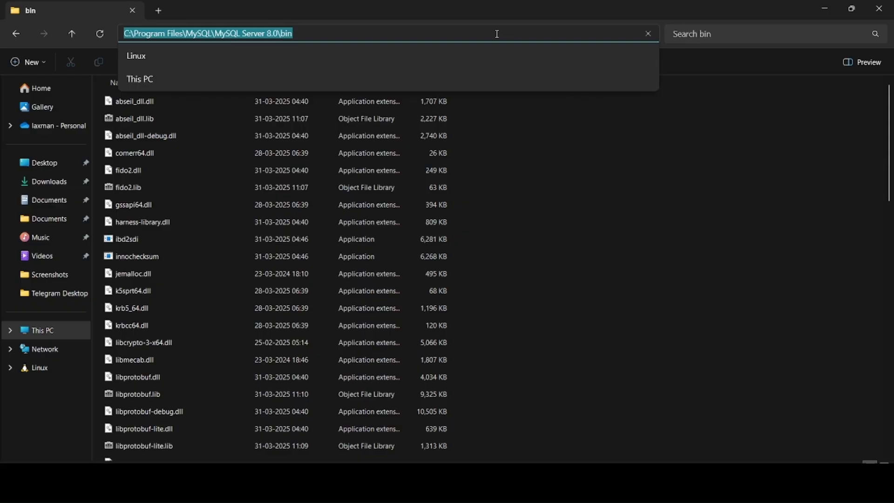
{"action": "left_click", "coordinate": [481, 140]}
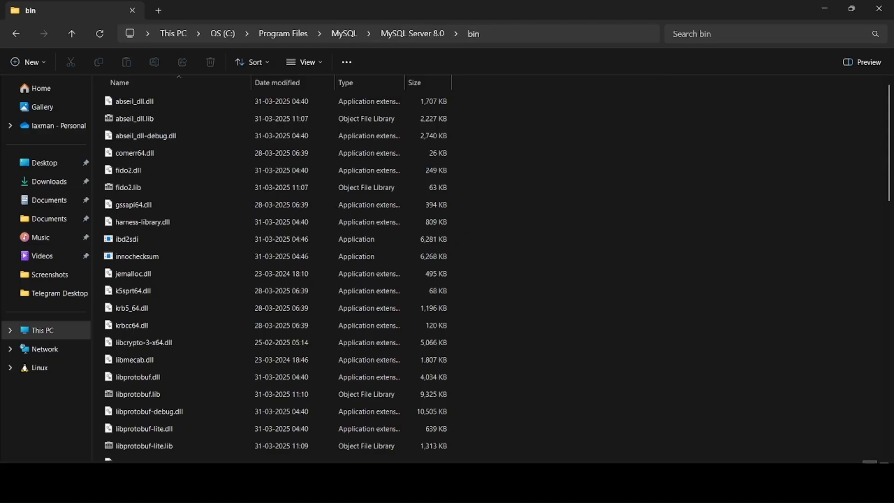
{"action": "left_click", "coordinate": [65, 329]}
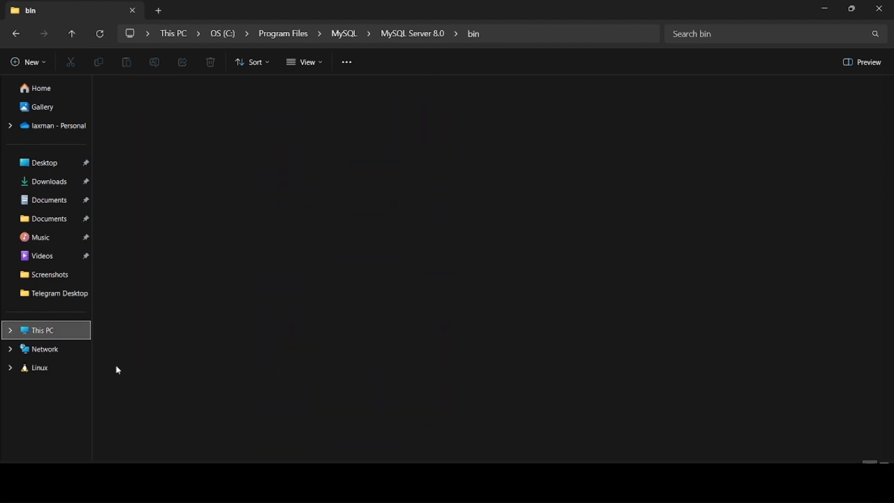
Step: Search 'edit' to reach the system environment variables settings and open the Environment Variables dialog
{"action": "left_click", "coordinate": [368, 485]}
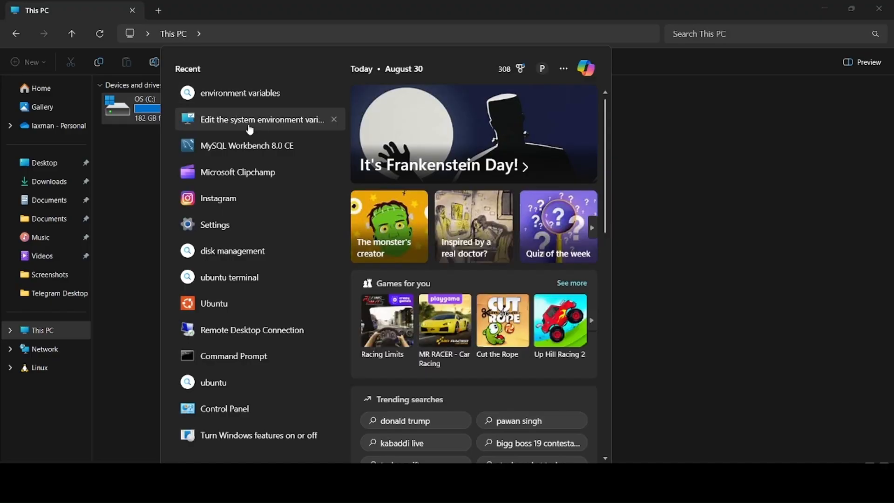
{"action": "type", "text": "edit"}
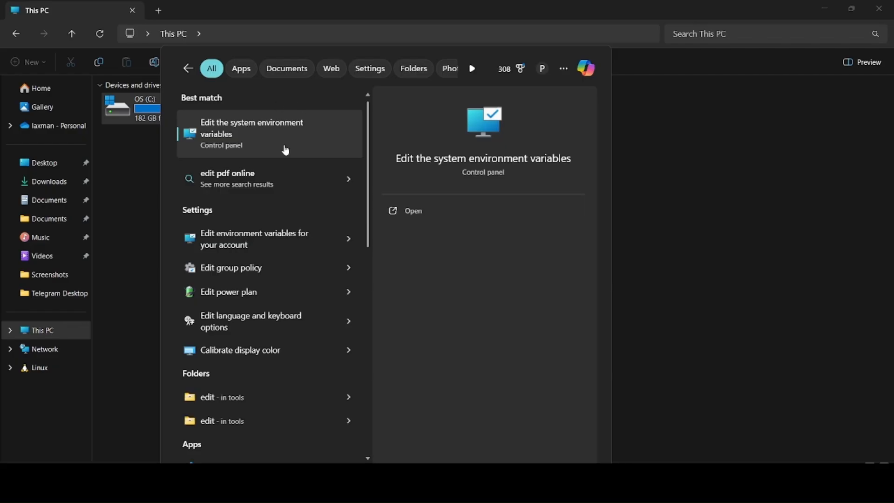
{"action": "left_click", "coordinate": [250, 126]}
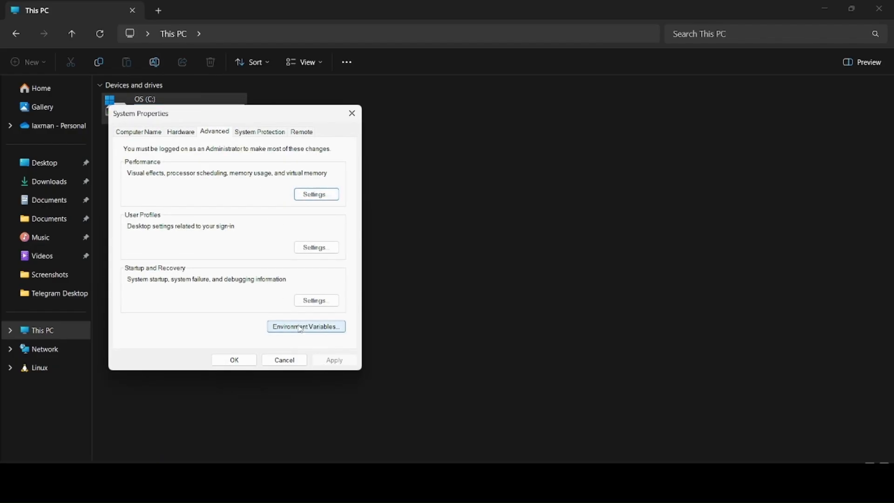
{"action": "left_click", "coordinate": [314, 328]}
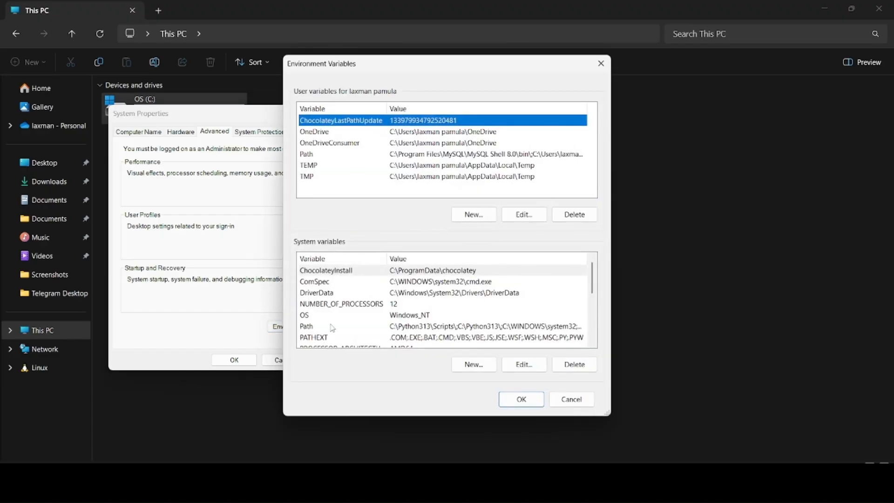
{"action": "scroll", "coordinate": [410, 301], "scroll_direction": "down", "scroll_amount": 2}
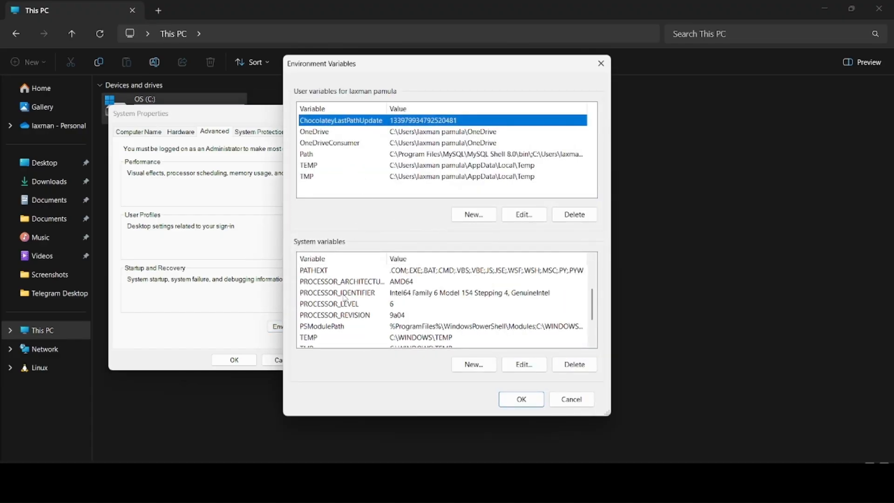
{"action": "scroll", "coordinate": [346, 298], "scroll_direction": "up", "scroll_amount": 2}
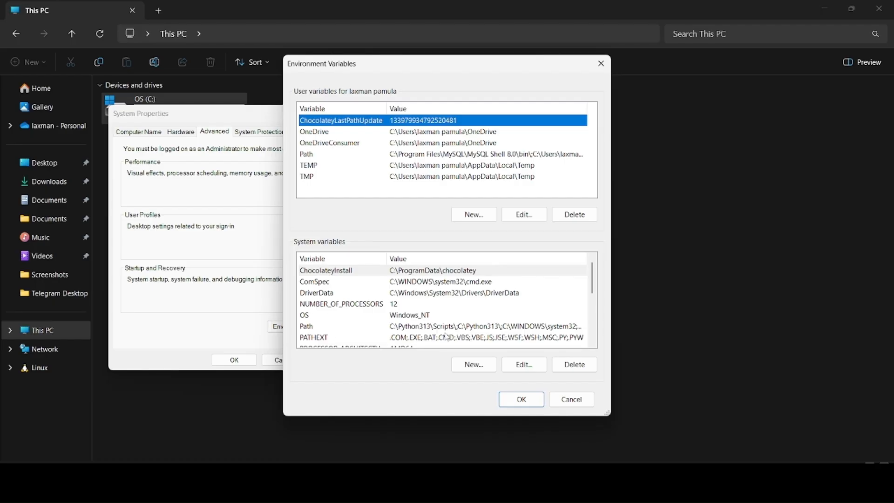
Step: Add C:\Program Files\MySQL\MySQL Server 8.0\bin as a new system Path entry and save
{"action": "left_click", "coordinate": [324, 327]}
{"action": "double_click", "coordinate": [325, 328]}
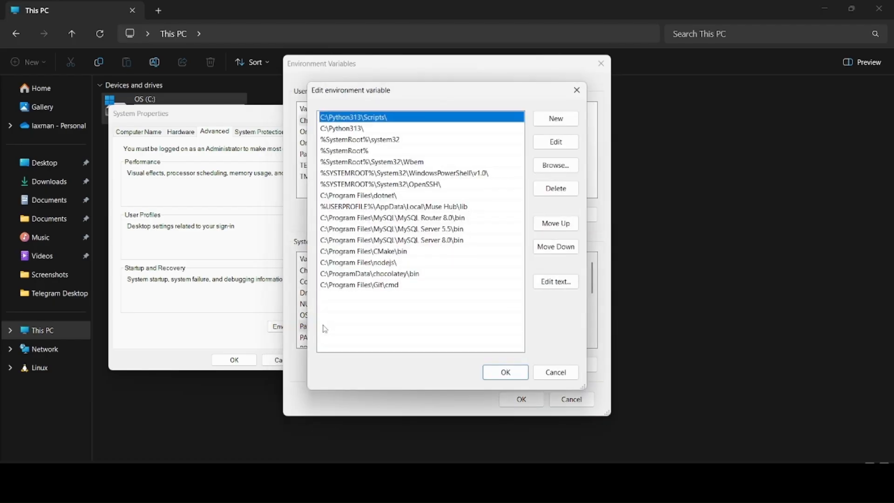
{"action": "left_click", "coordinate": [562, 124]}
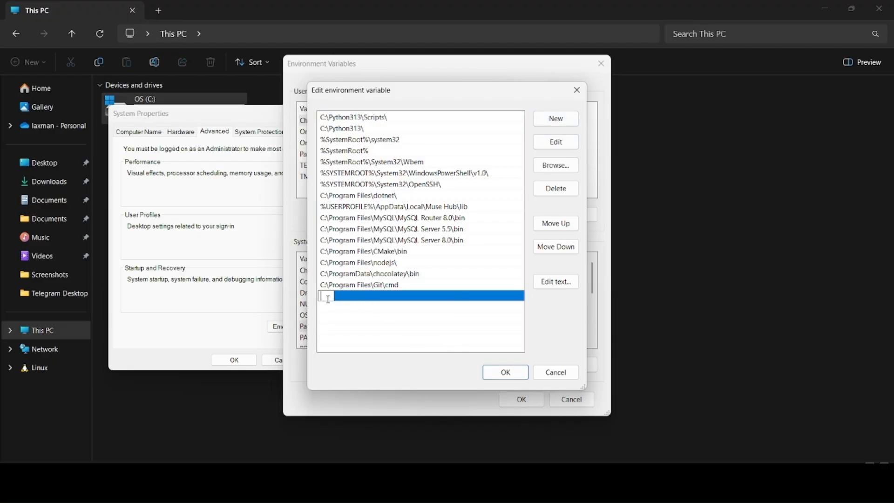
{"action": "key", "text": "ctrl+v"}
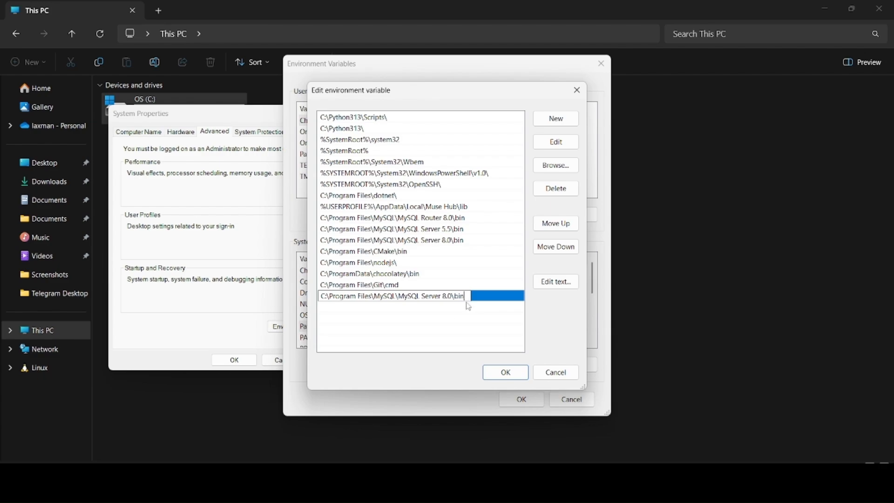
{"action": "left_click", "coordinate": [506, 373]}
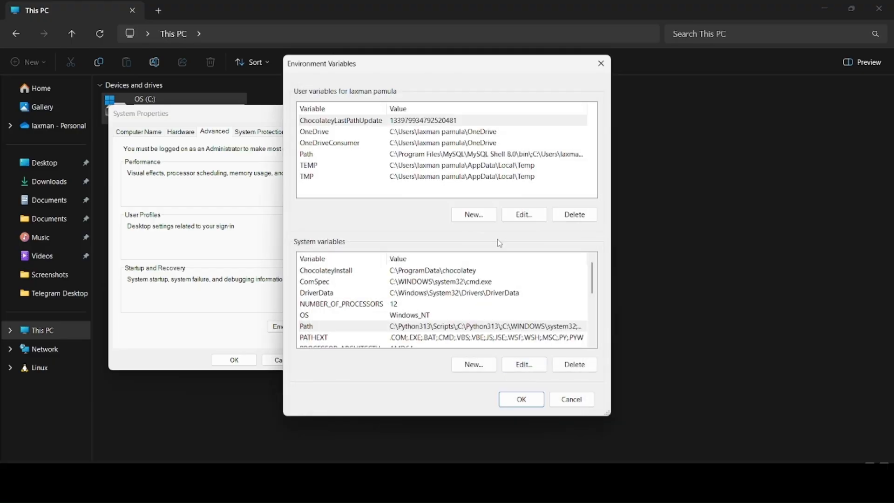
{"action": "left_click", "coordinate": [521, 401]}
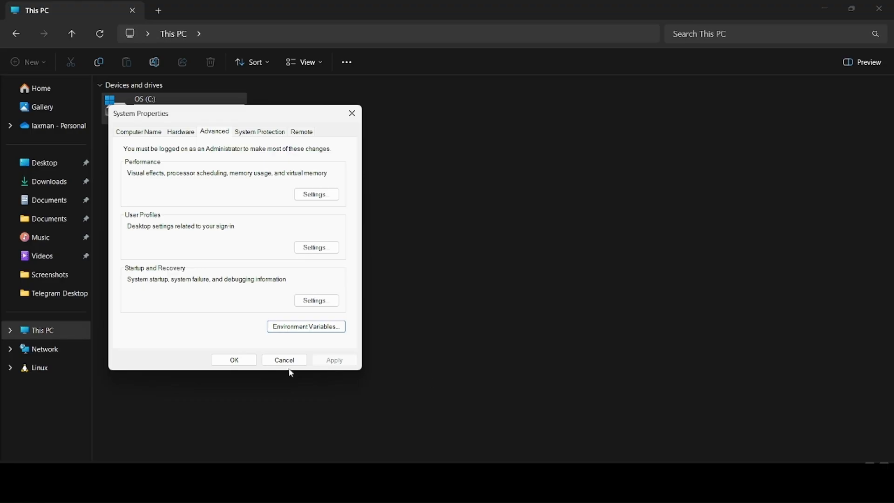
{"action": "left_click", "coordinate": [238, 362]}
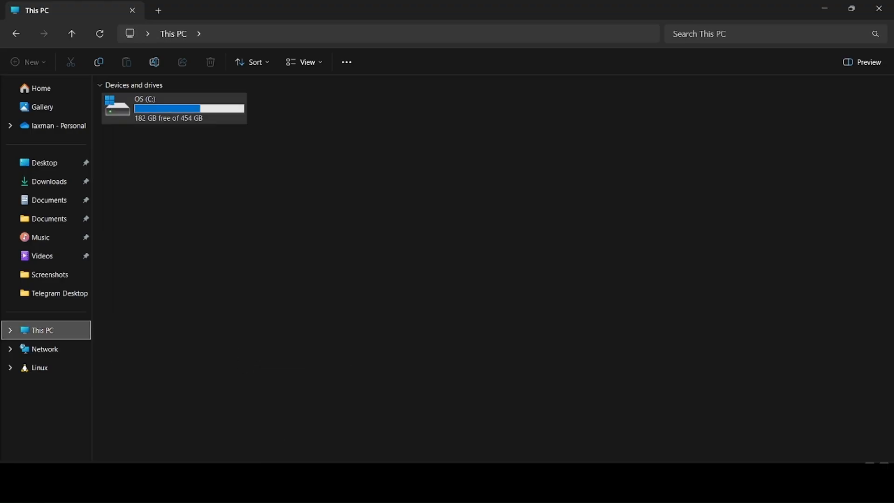
Step: Open Command Prompt and log into MySQL as root with mysql -u root, entering the root password
{"action": "key", "text": "super+s"}
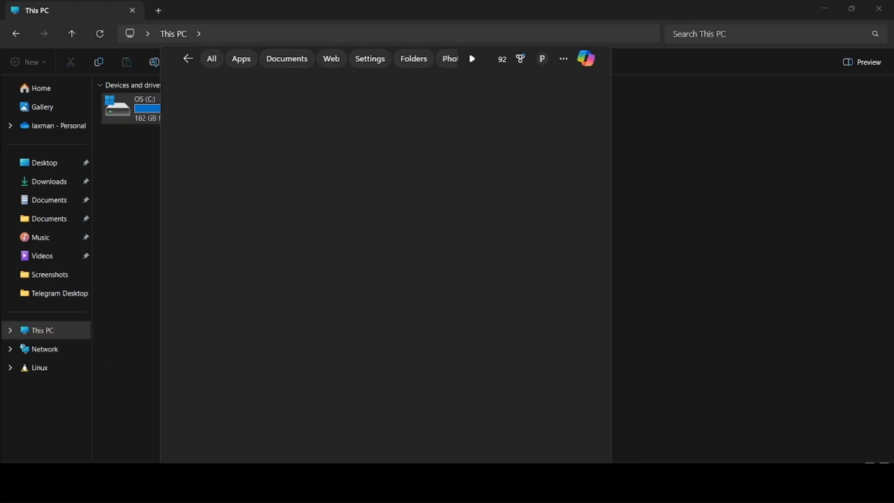
{"action": "type", "text": "cmd"}
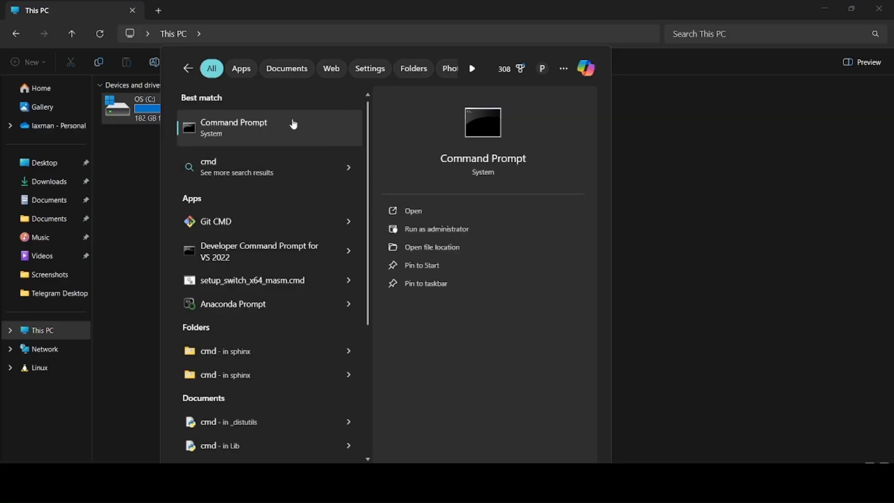
{"action": "left_click", "coordinate": [272, 133]}
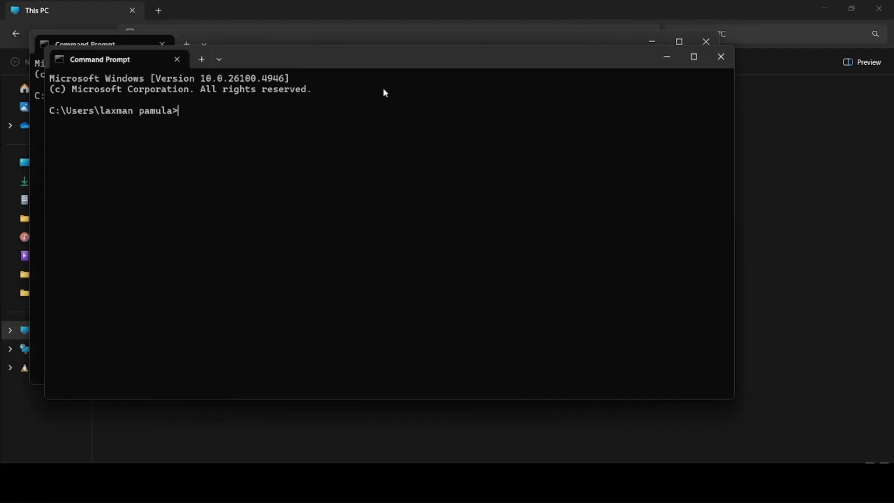
{"action": "left_click", "coordinate": [711, 58]}
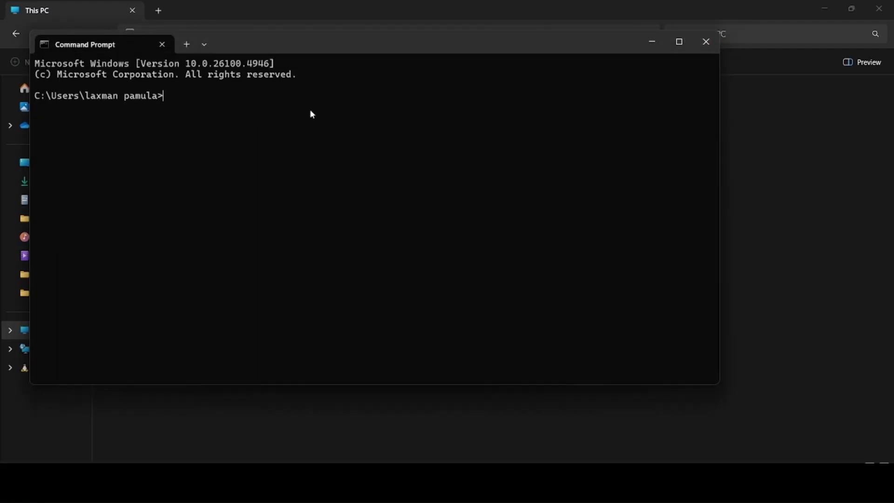
{"action": "type", "text": "mysql -u root -p"}
{"action": "key", "text": "Return"}
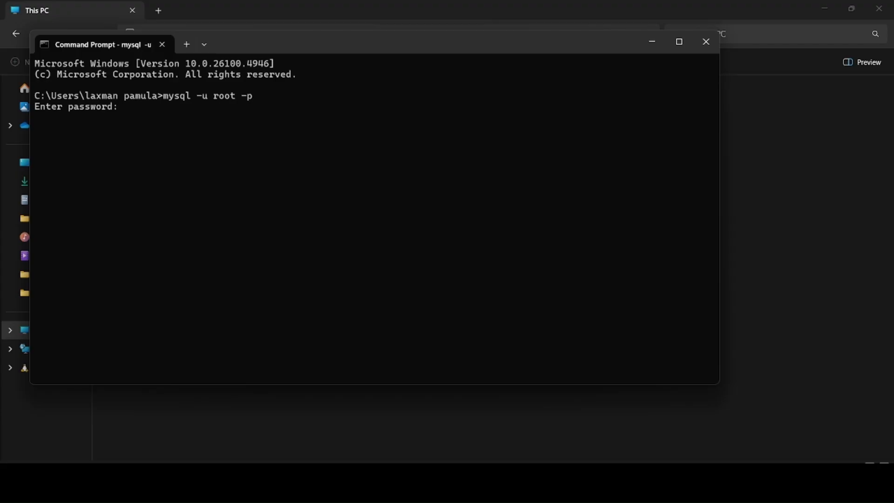
{"action": "type", "text": "**********"}
{"action": "key", "text": "Return"}
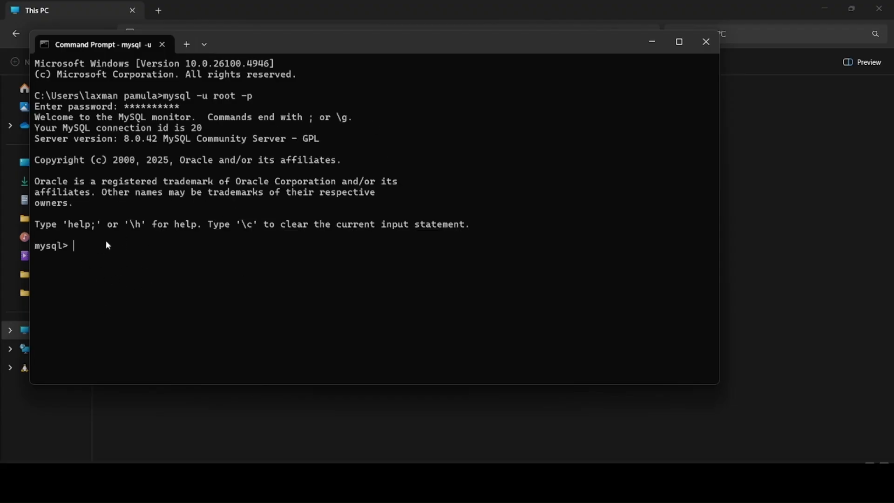
Step: Run show databases; and review the 11 databases listed, including company_db, quickbite and vamsidb
{"action": "type", "text": "shi"}
{"action": "type", "text": "ow "}
{"action": "type", "text": "data"}
{"action": "type", "text": "bases;"}
{"action": "key", "text": "Return"}
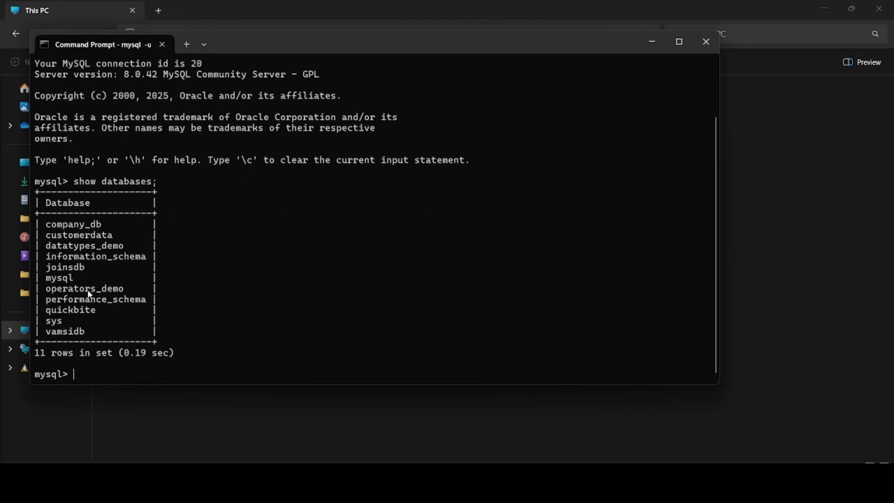
{"action": "scroll", "coordinate": [128, 254], "scroll_direction": "up", "scroll_amount": 2}
{"action": "scroll", "coordinate": [130, 256], "scroll_direction": "down", "scroll_amount": 2}
{"action": "scroll", "coordinate": [130, 256], "scroll_direction": "up", "scroll_amount": 2}
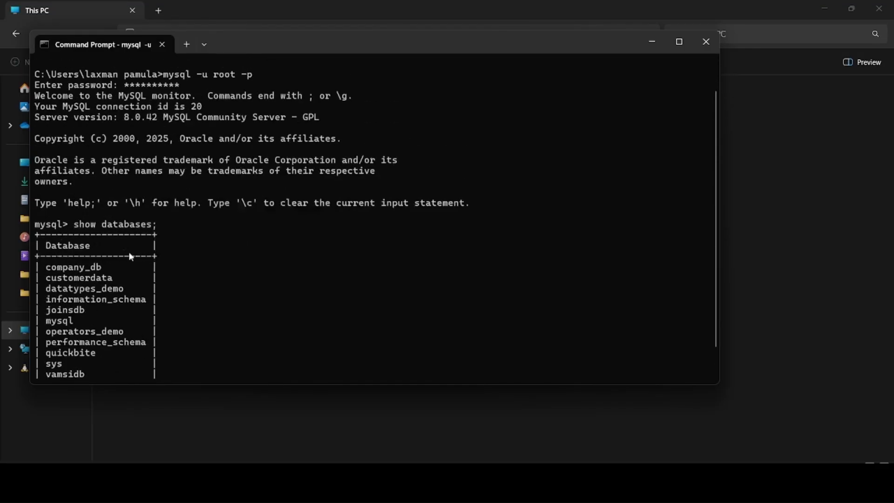
{"action": "scroll", "coordinate": [129, 255], "scroll_direction": "down", "scroll_amount": 2}
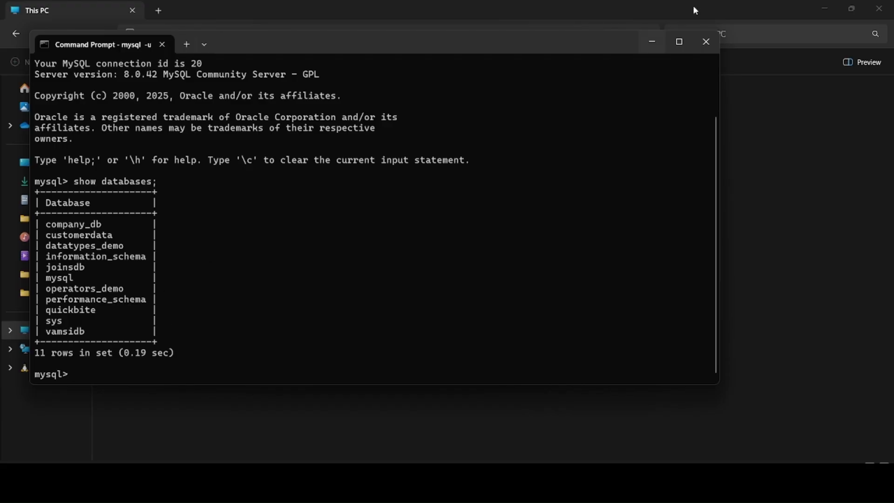
Step: Close Command Prompt, relaunch MySQL Workbench 8.0 CE via the 'work' search, and dismiss its startup error
{"action": "left_click", "coordinate": [705, 42]}
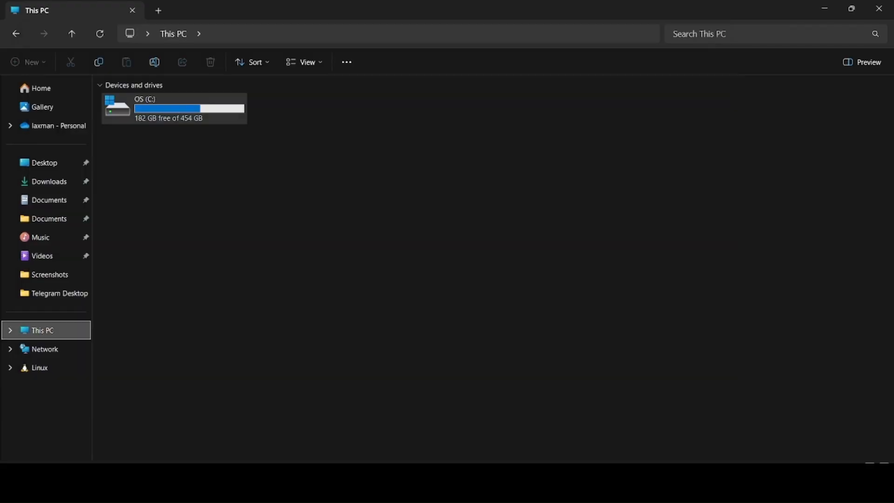
{"action": "key", "text": "super+s"}
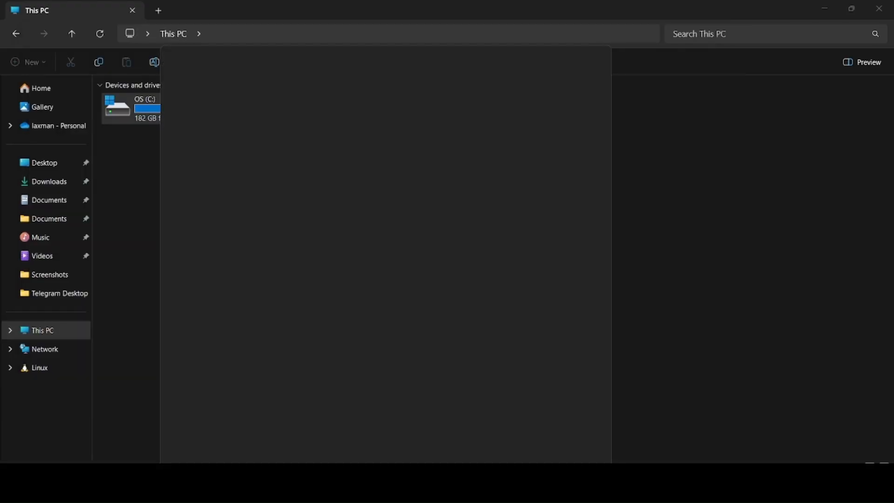
{"action": "type", "text": "work"}
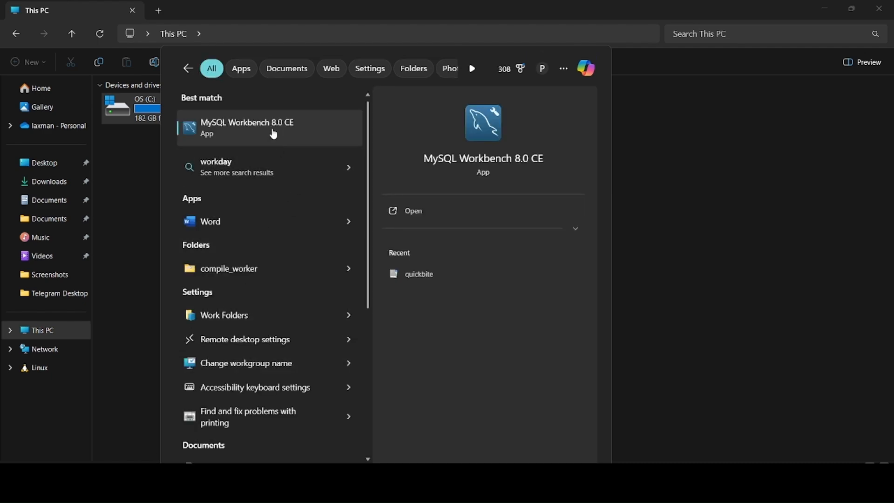
{"action": "left_click", "coordinate": [316, 129]}
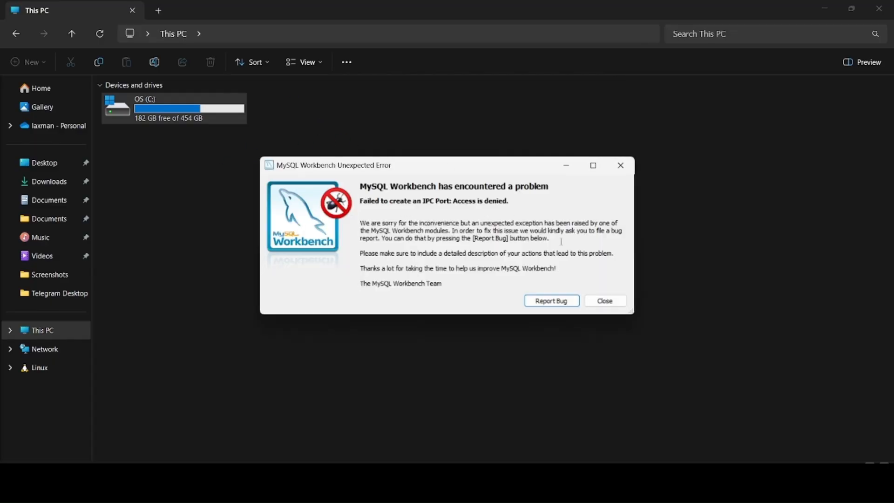
{"action": "left_click", "coordinate": [605, 301]}
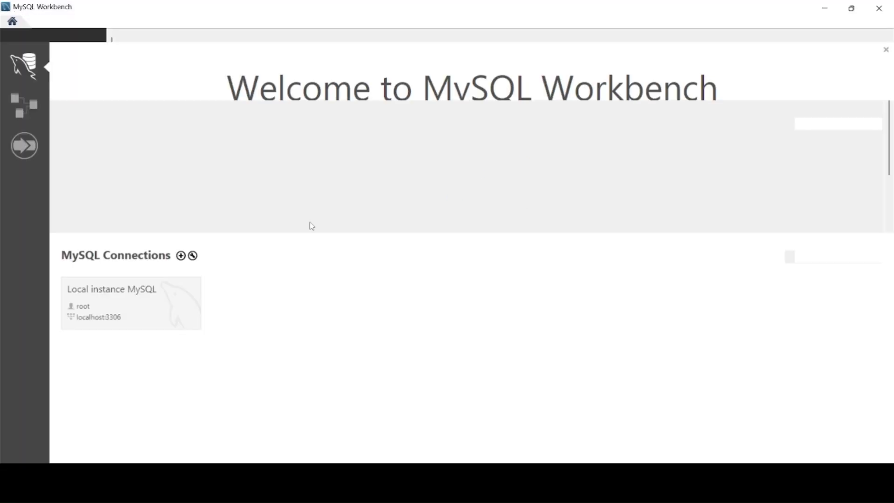
Step: Open the Local instance MySQL connection and execute show databases;, returning 11 rows
{"action": "left_click", "coordinate": [147, 312]}
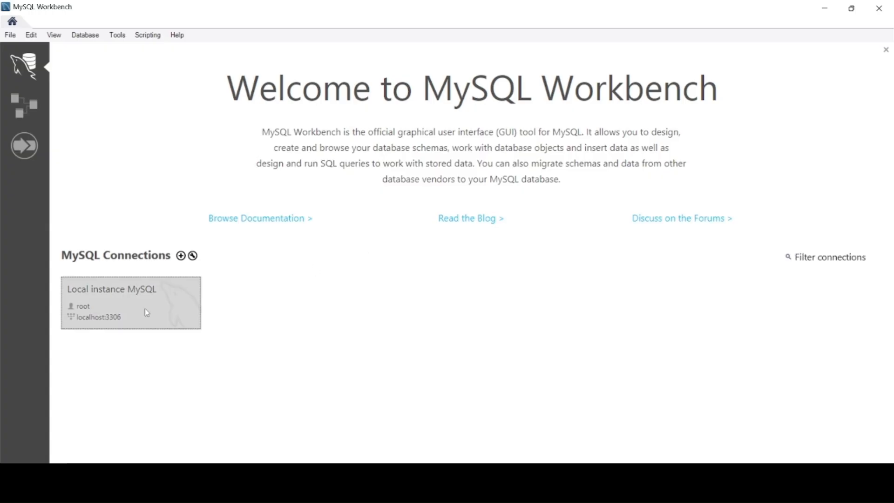
{"action": "double_click", "coordinate": [146, 313]}
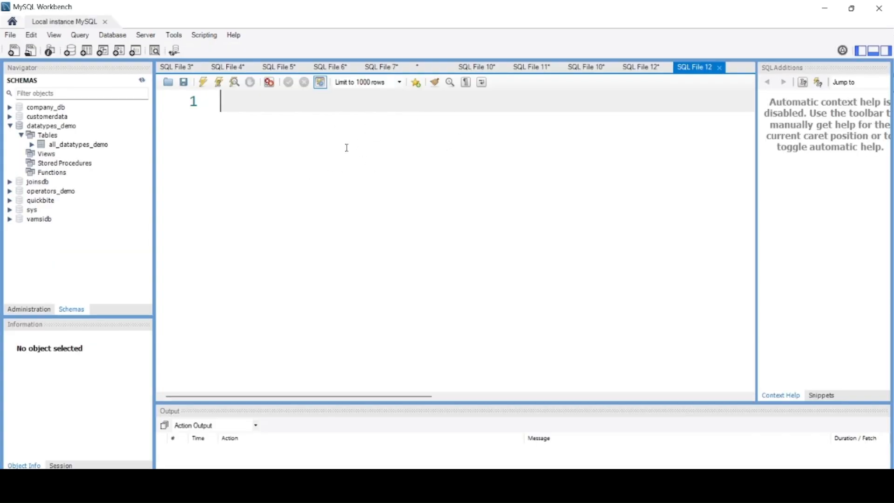
{"action": "type", "text": "show databa"}
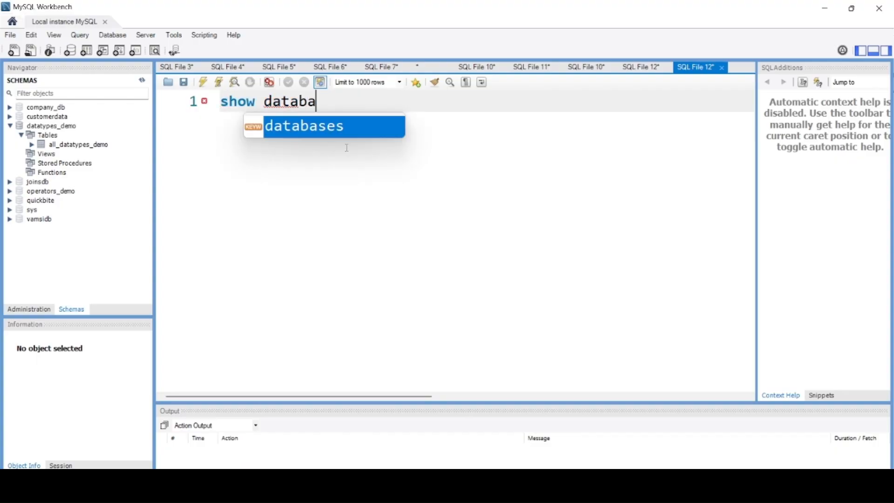
{"action": "type", "text": "ses;"}
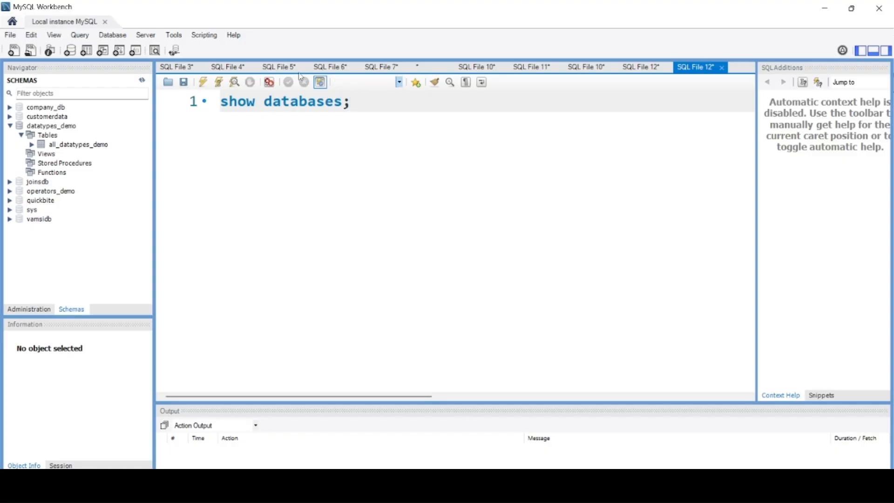
{"action": "left_click", "coordinate": [218, 82]}
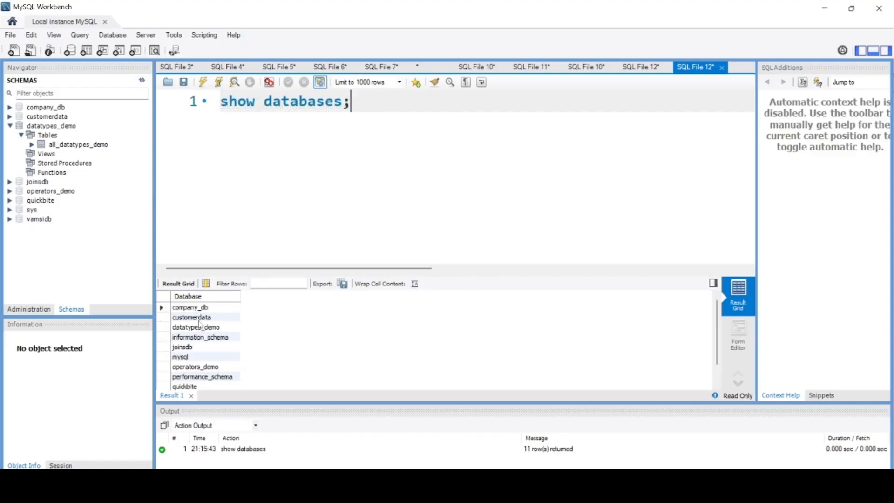